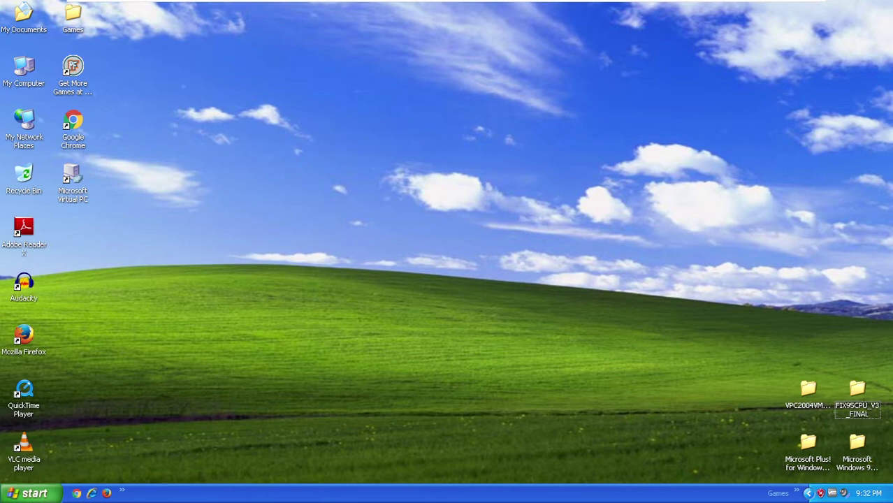
# - Check the host computer's system properties from My Computer
pyautogui.rightClick(28, 80)
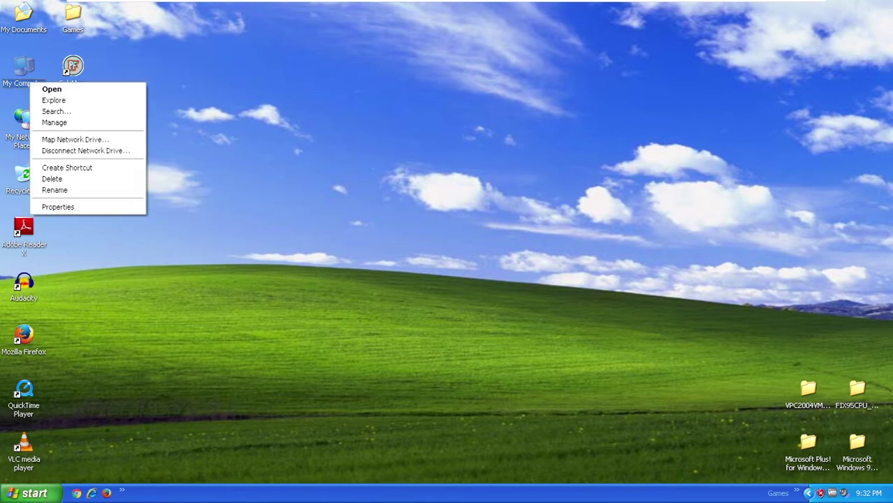
pyautogui.click(105, 208)
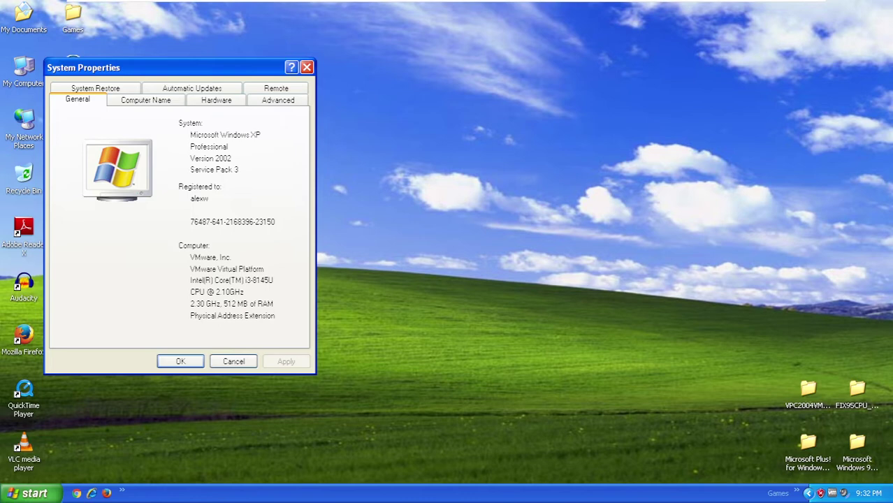
pyautogui.press('Return')
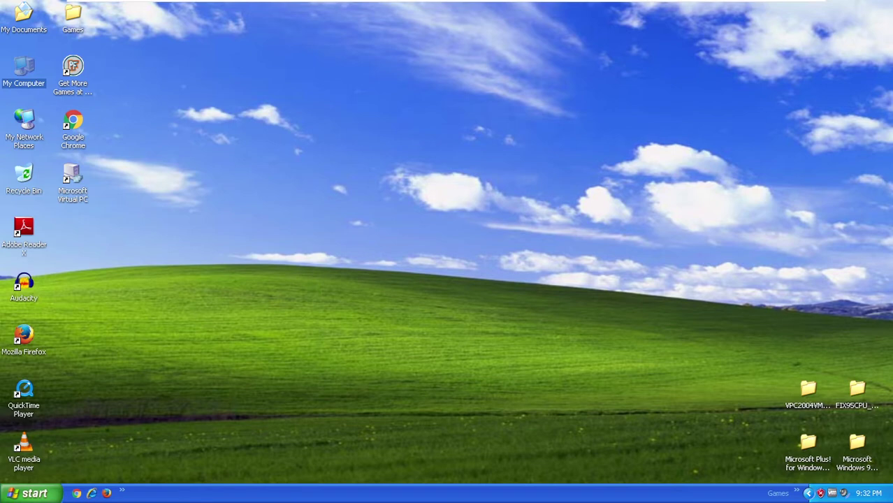
# - Launch Virtual PC and start a new virtual machine named 'Windows 95'
pyautogui.click(73, 183)
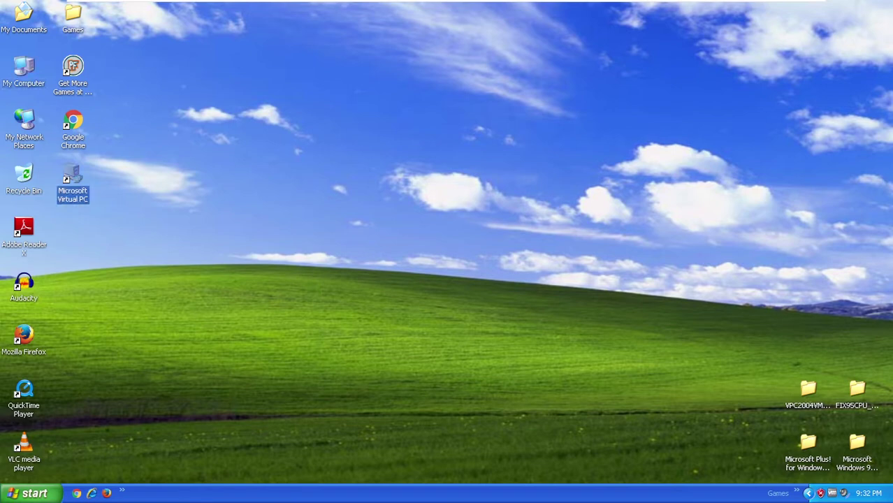
pyautogui.press('Return')
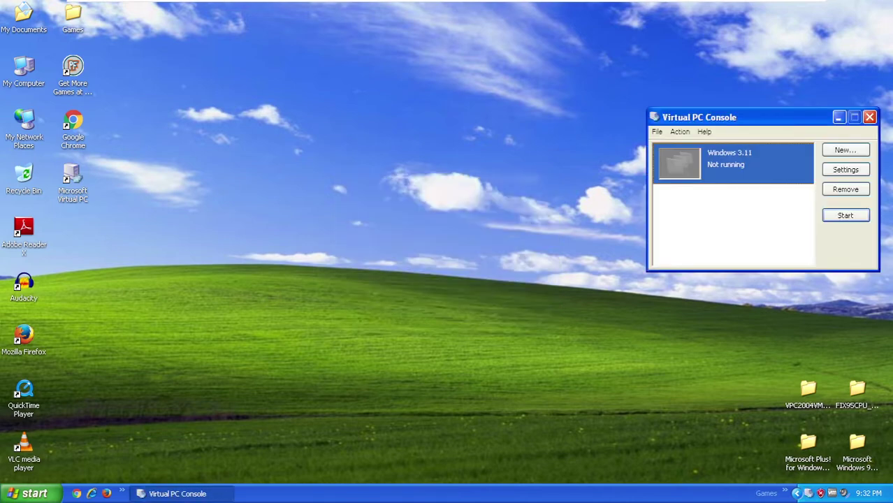
pyautogui.click(845, 150)
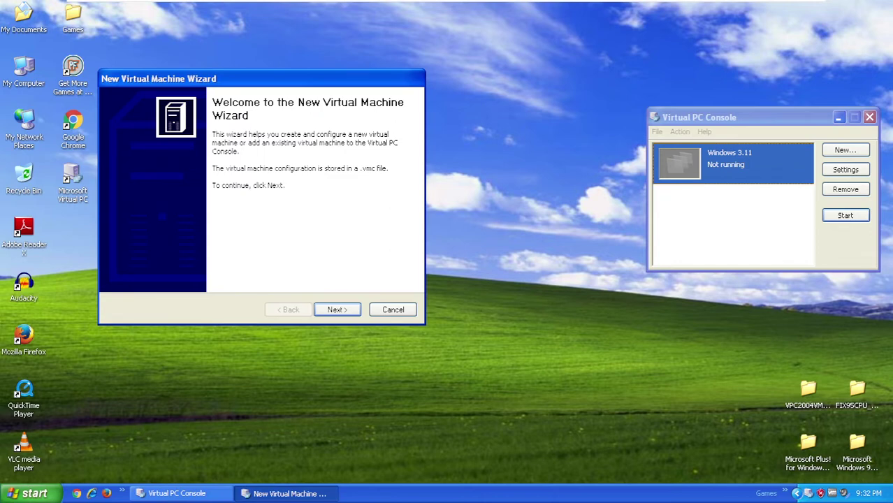
pyautogui.click(337, 309)
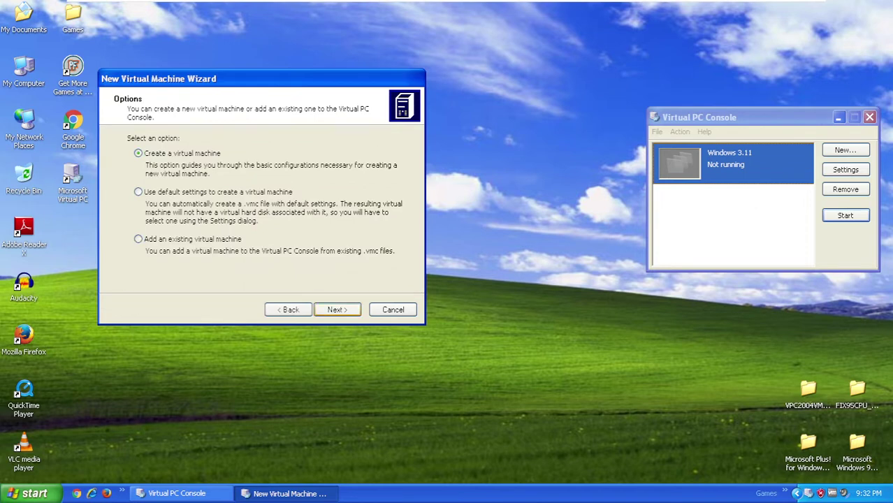
pyautogui.press('Return')
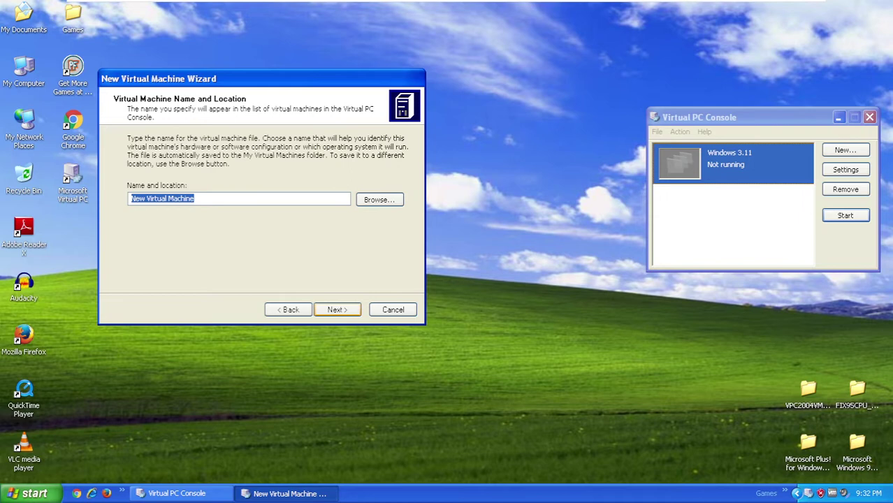
pyautogui.write('Windows ')
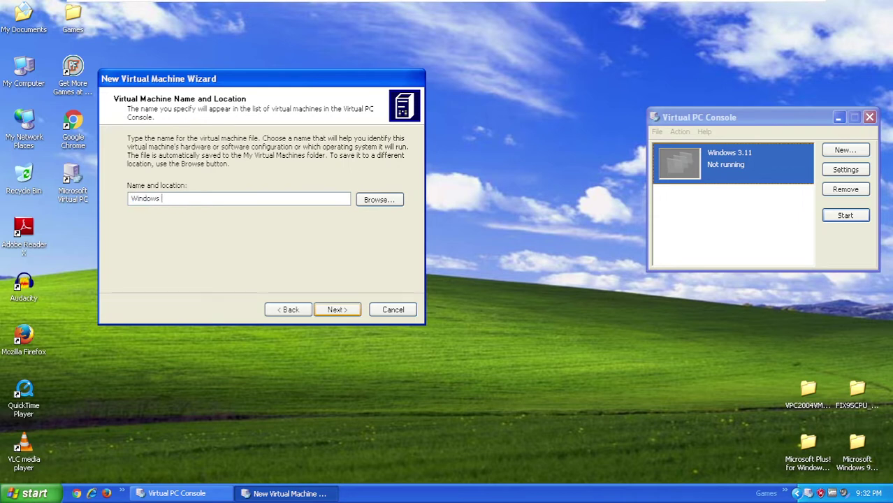
pyautogui.write('95')
pyautogui.press('Return')
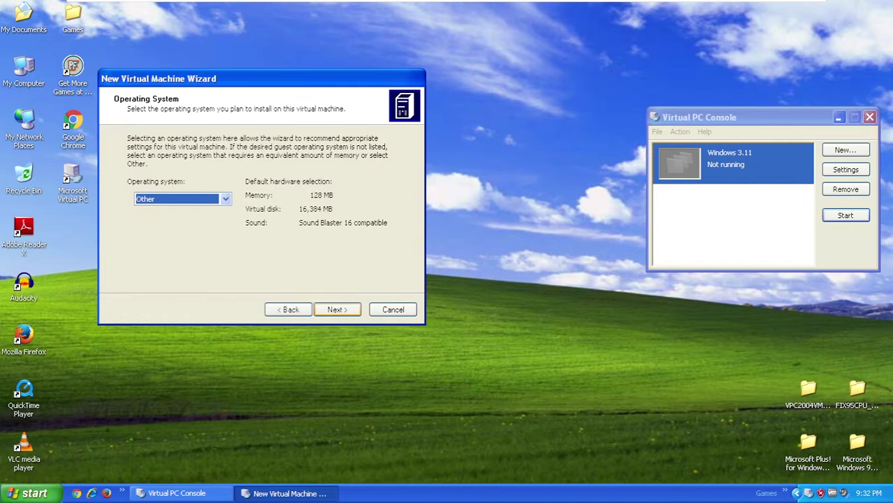
# - Pick Windows 98 as guest OS, keep 64 MB RAM, add a new default hard disk, and finish
pyautogui.hotkey('alt', 'Down')
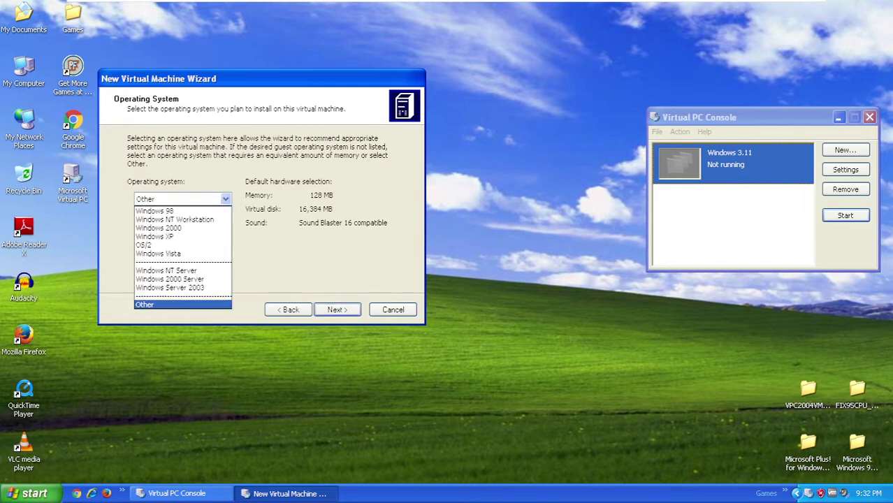
pyautogui.press('Home')
pyautogui.press('Return')
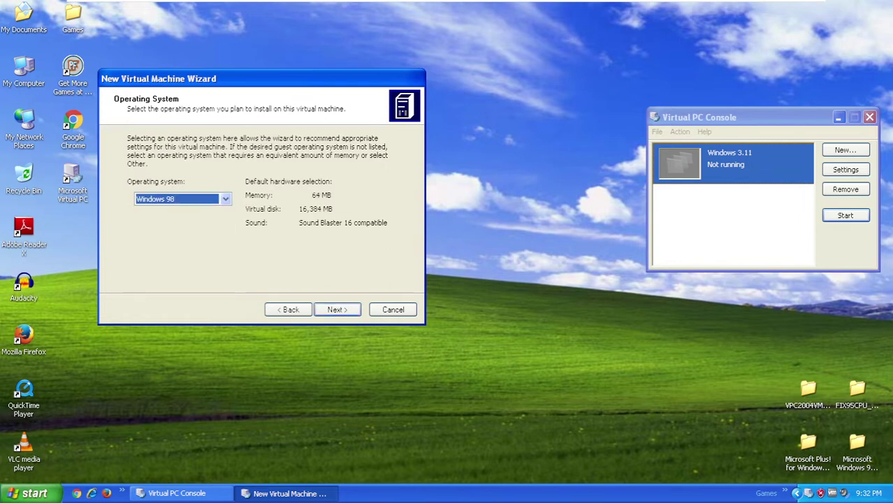
pyautogui.click(337, 309)
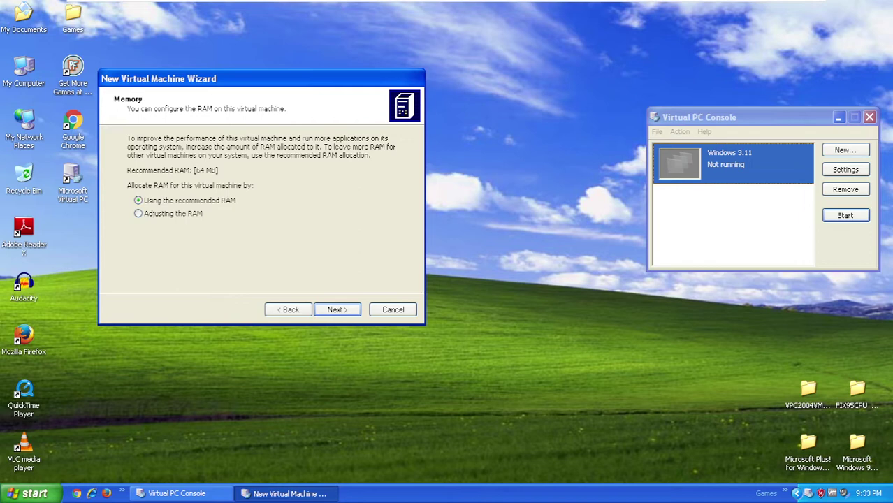
pyautogui.click(337, 309)
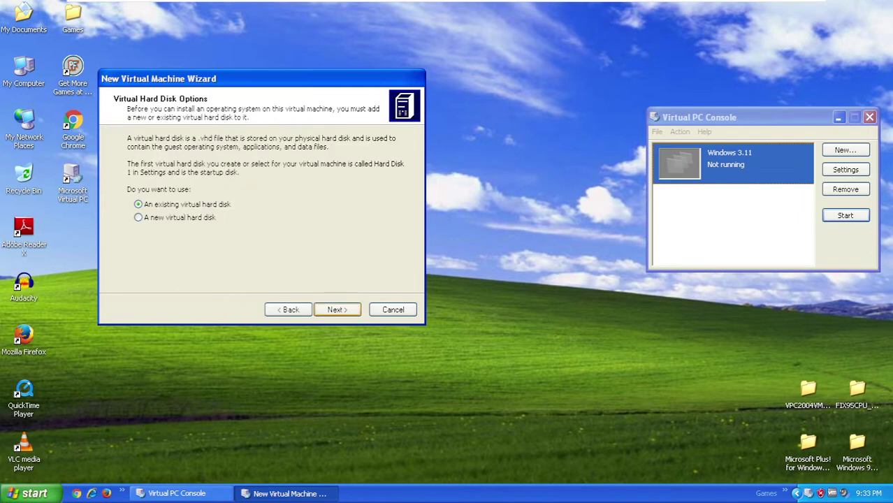
pyautogui.click(138, 218)
pyautogui.press('Return')
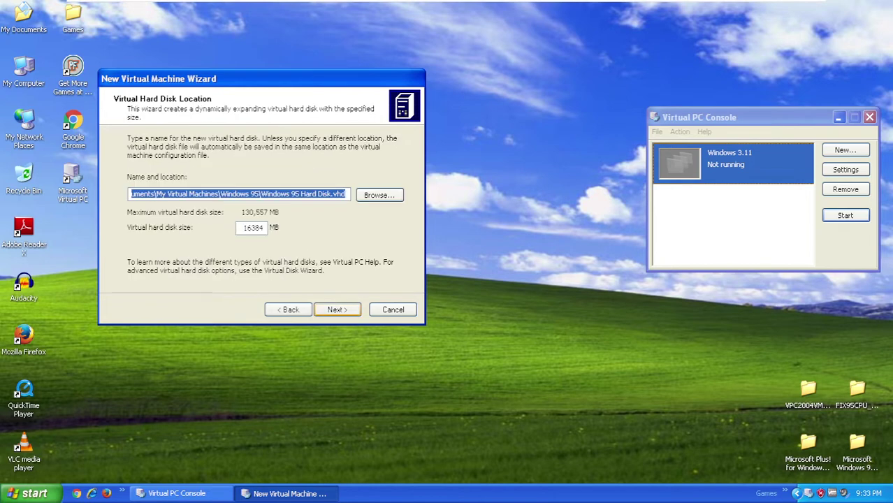
pyautogui.press('Return')
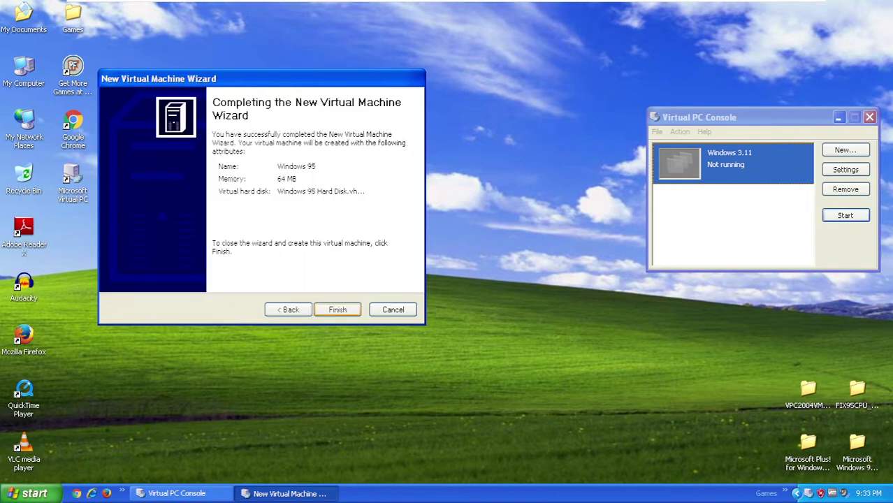
pyautogui.press('Return')
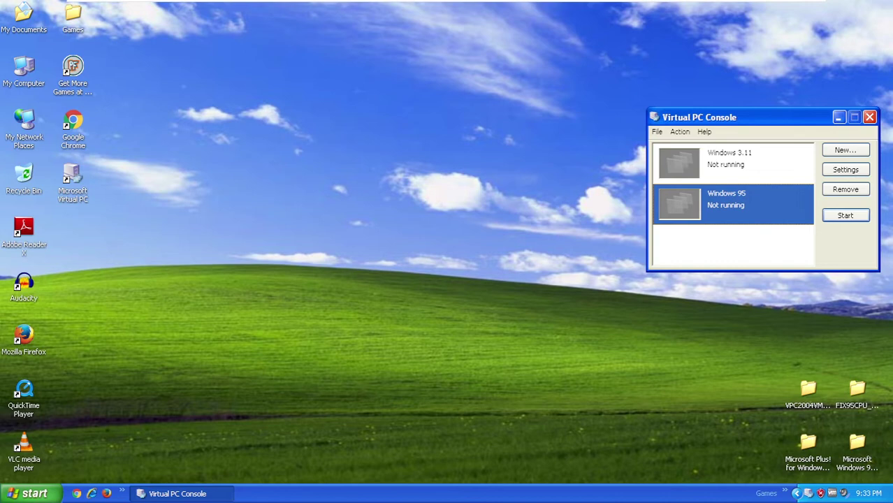
# - Start the Windows 95 virtual machine from the Virtual PC Console
pyautogui.click(769, 399)
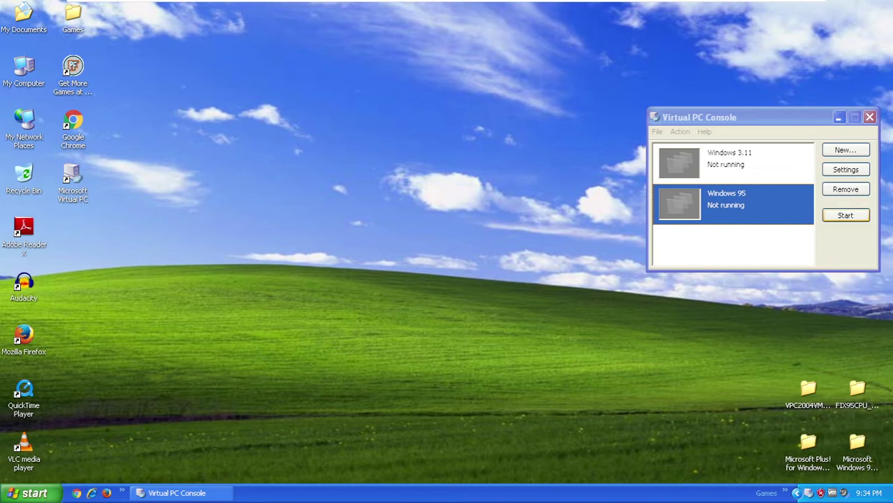
pyautogui.hotkey('alt', 'Tab')
pyautogui.press('Return')
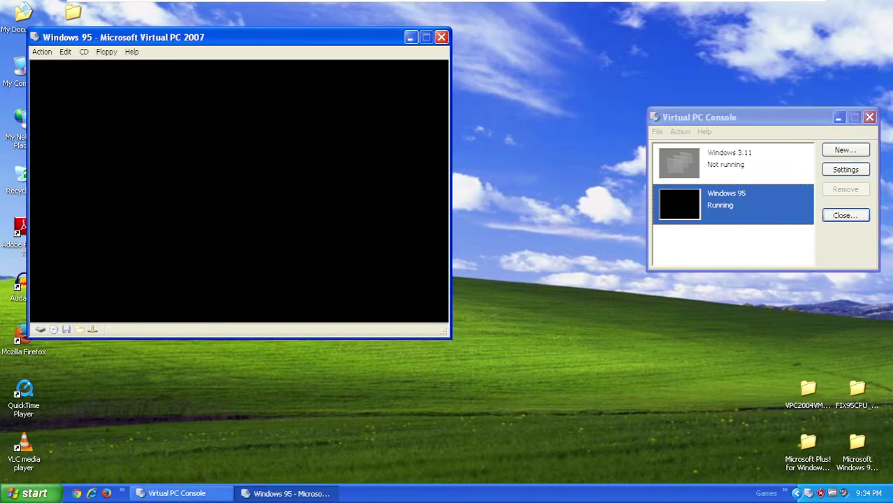
# - Capture the Windows98_SE.img floppy image as the machine's boot disk
pyautogui.click(107, 52)
pyautogui.press('Down')
pyautogui.press('Return')
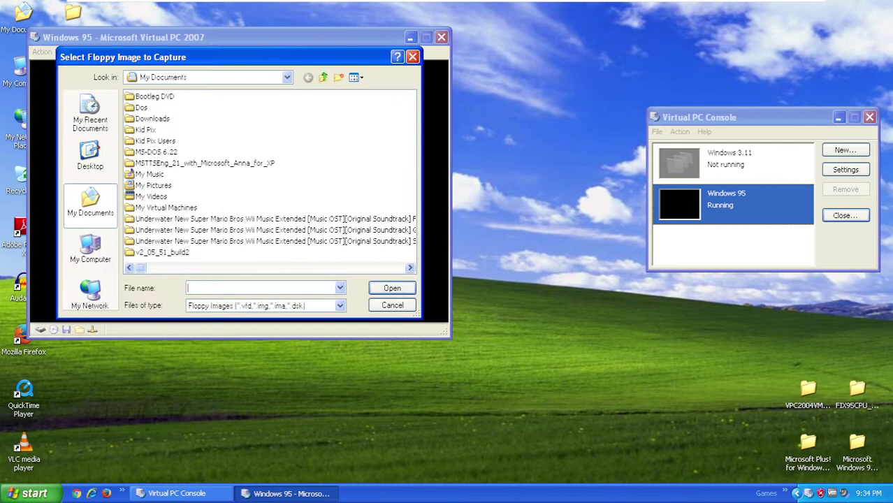
pyautogui.hscroll(5, 271, 178)
pyautogui.hscroll(4, 270, 178)
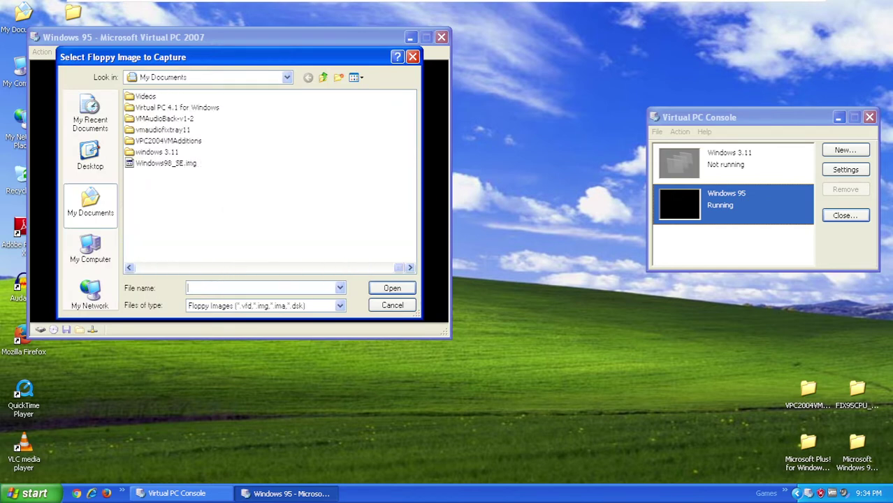
pyautogui.click(166, 163)
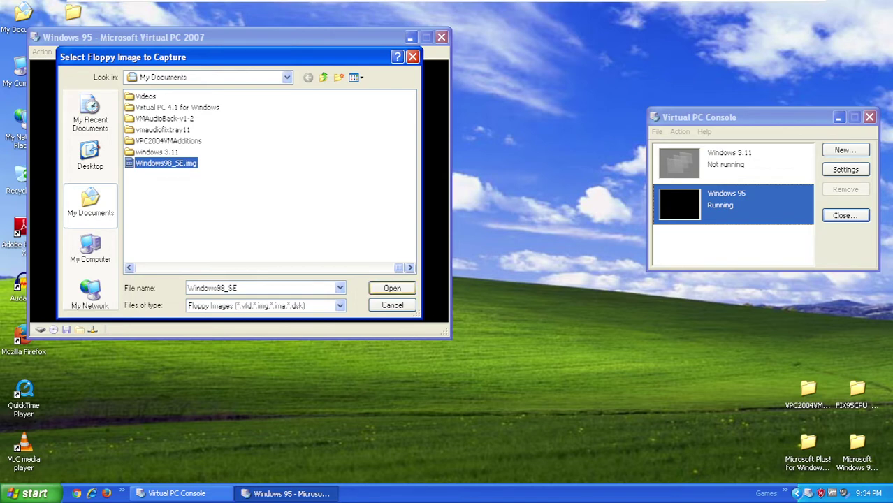
pyautogui.press('Return')
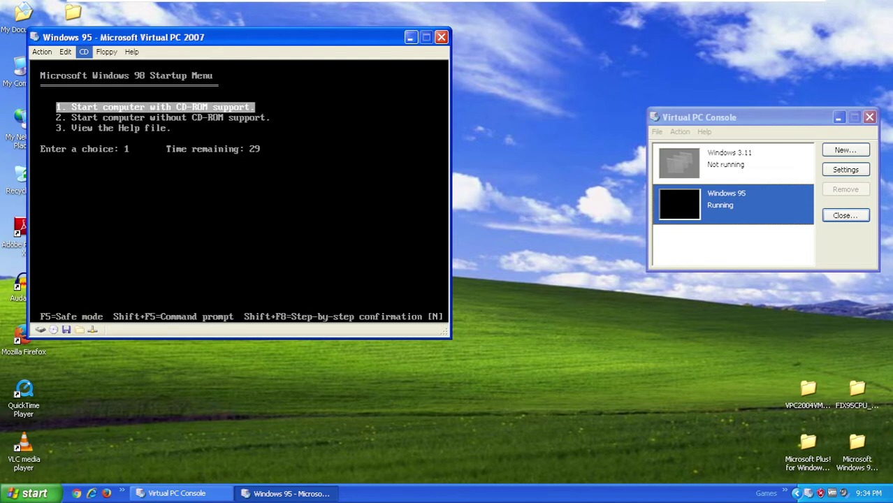
# - Choose startup option 2 (no CD-ROM support), then run fdisk at the A:\> prompt
pyautogui.press('BackSpace')
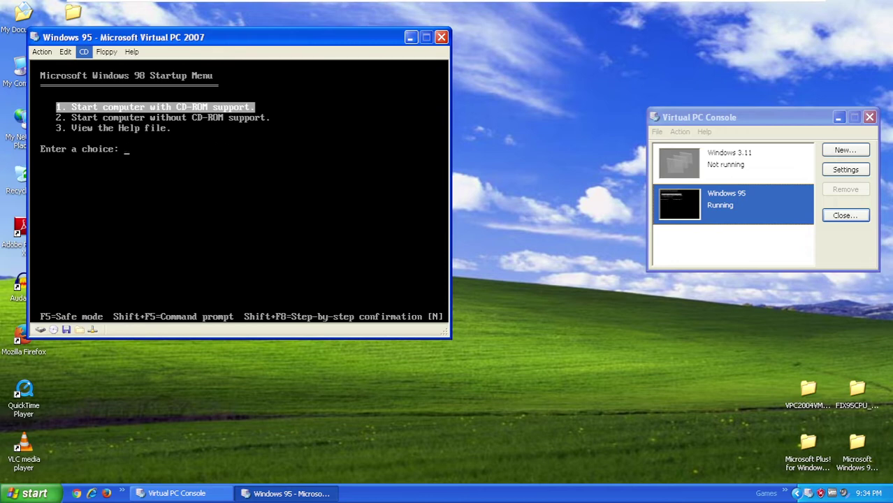
pyautogui.write('2')
pyautogui.press('Return')
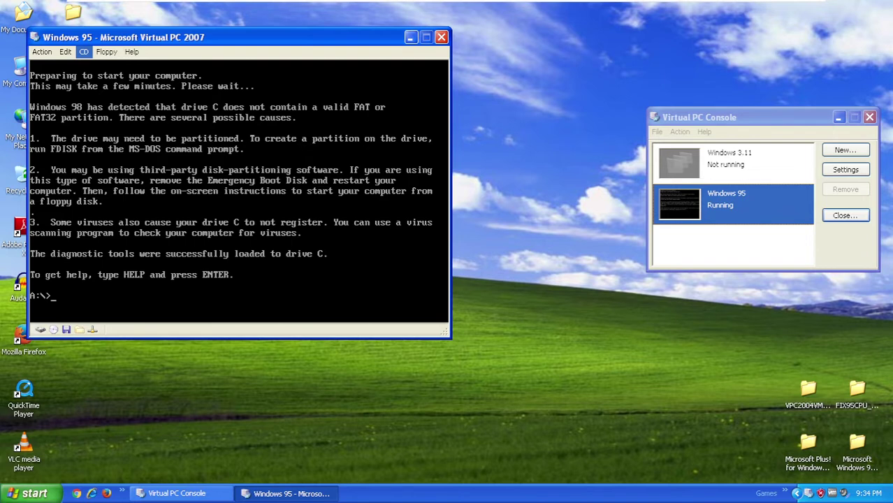
pyautogui.write('fdisk')
pyautogui.press('Return')
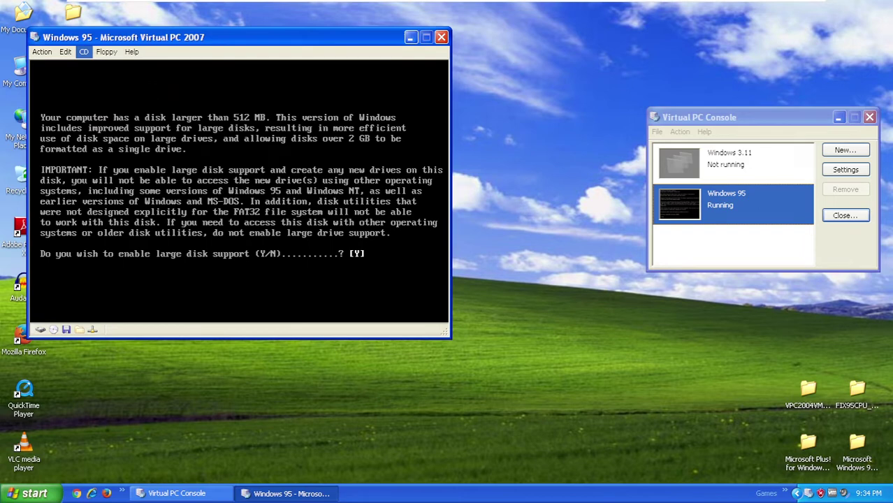
# - Enable large disk support and create a maximum-size, active primary DOS partition
pyautogui.press('Return')
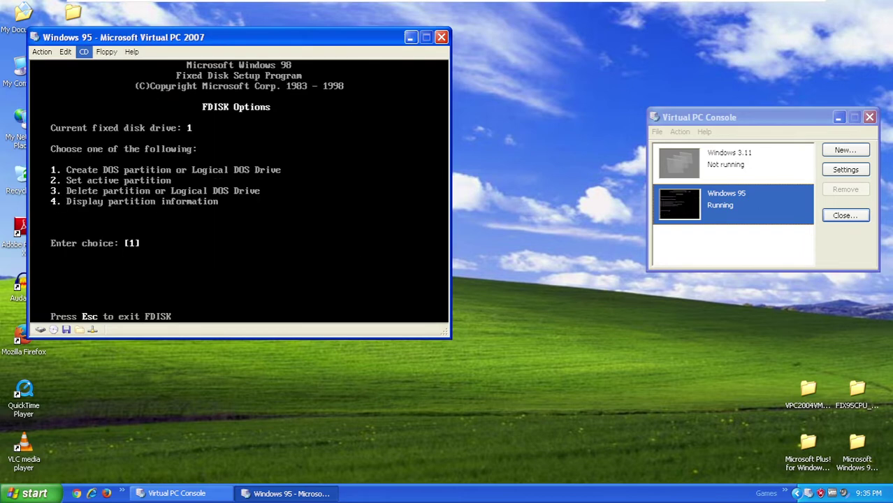
pyautogui.press('Return')
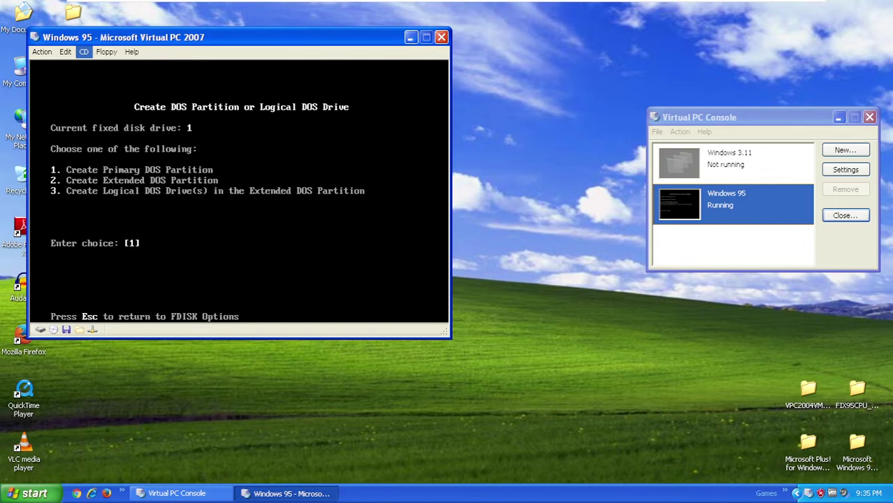
pyautogui.press('Return')
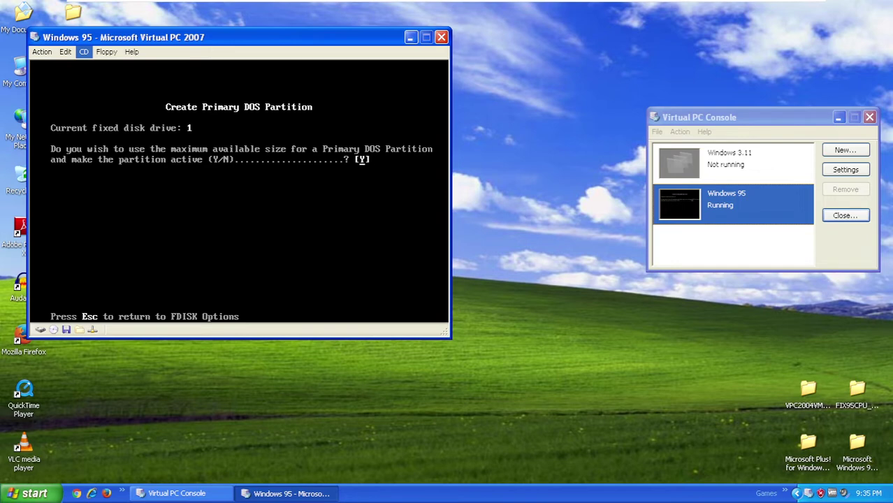
pyautogui.press('Return')
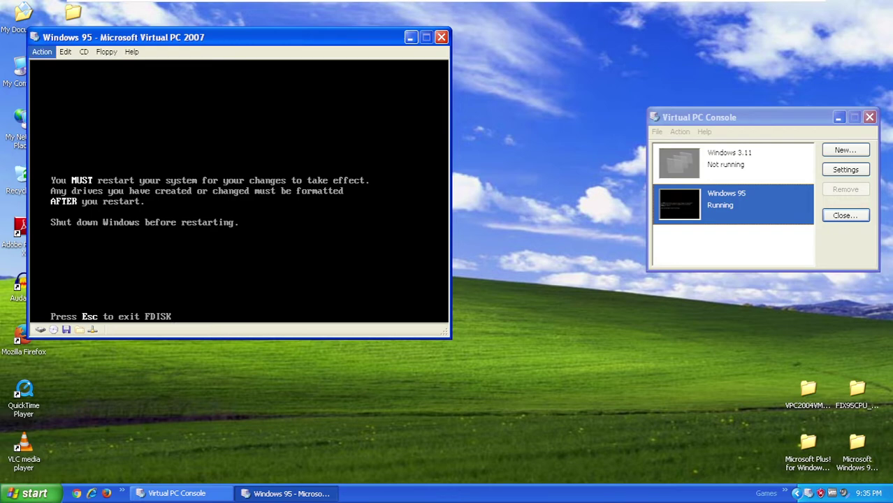
# - Restart the machine with Win95_OSR25.iso as the CD and boot with CD-ROM support (option 1)
pyautogui.click(42, 52)
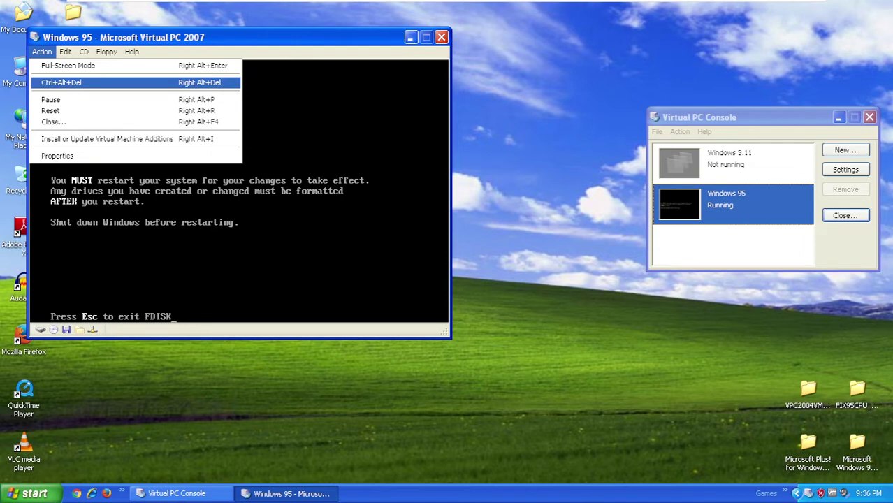
pyautogui.click(70, 82)
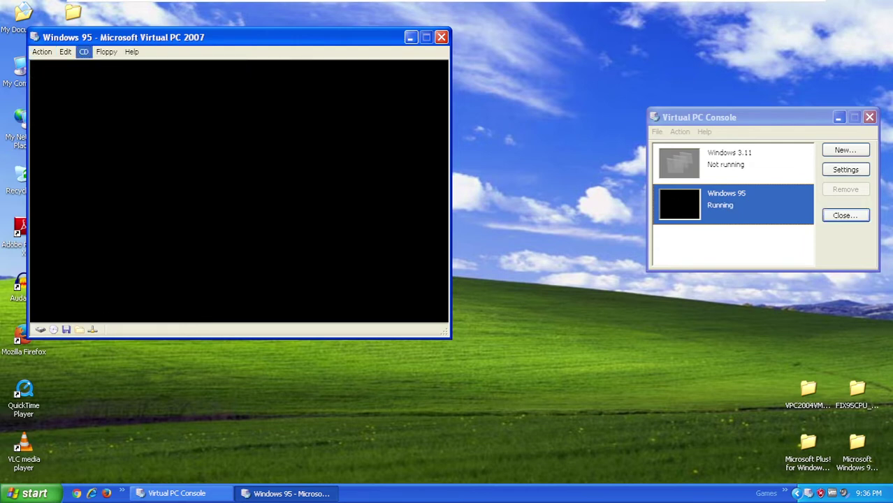
pyautogui.click(84, 52)
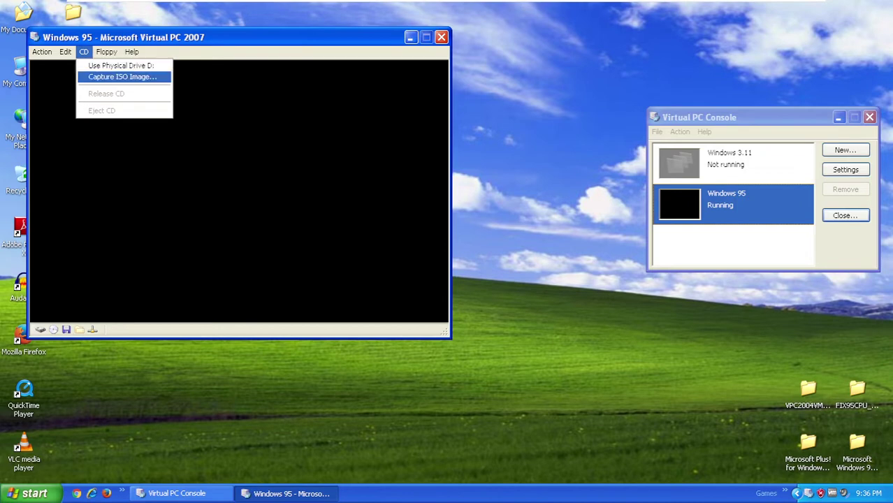
pyautogui.click(123, 77)
pyautogui.click(90, 155)
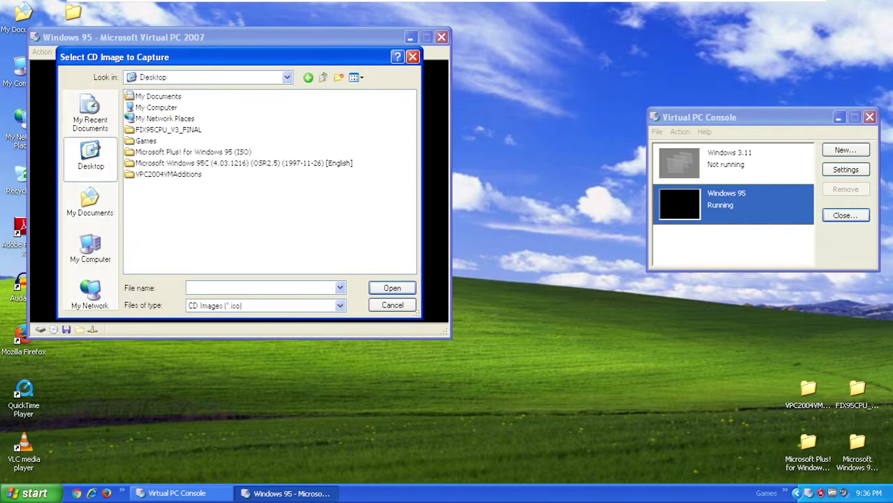
pyautogui.doubleClick(210, 163)
pyautogui.click(163, 96)
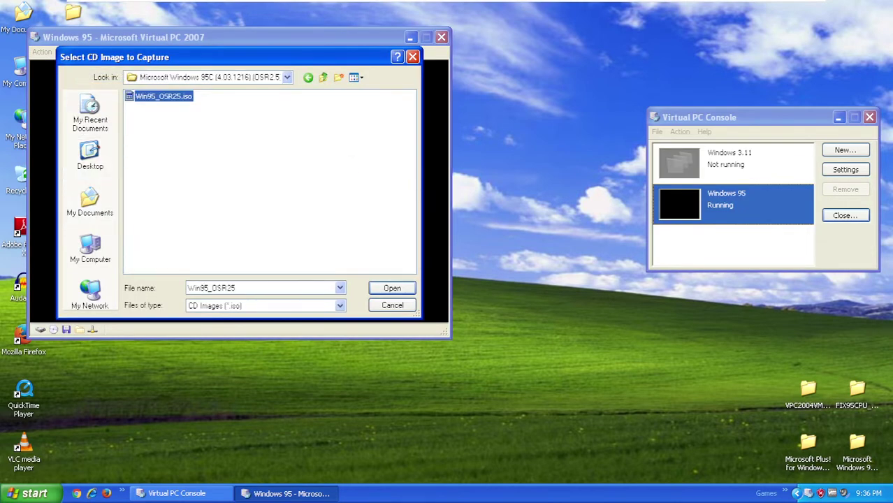
pyautogui.press('Return')
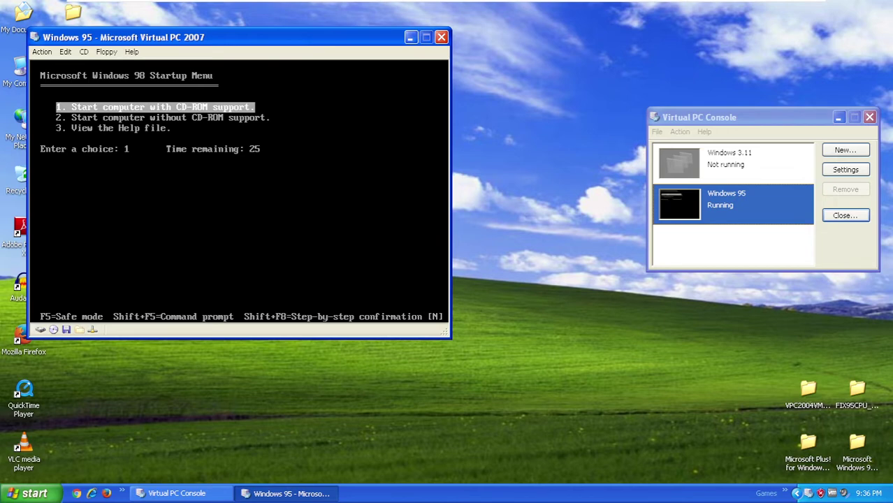
pyautogui.press('Return')
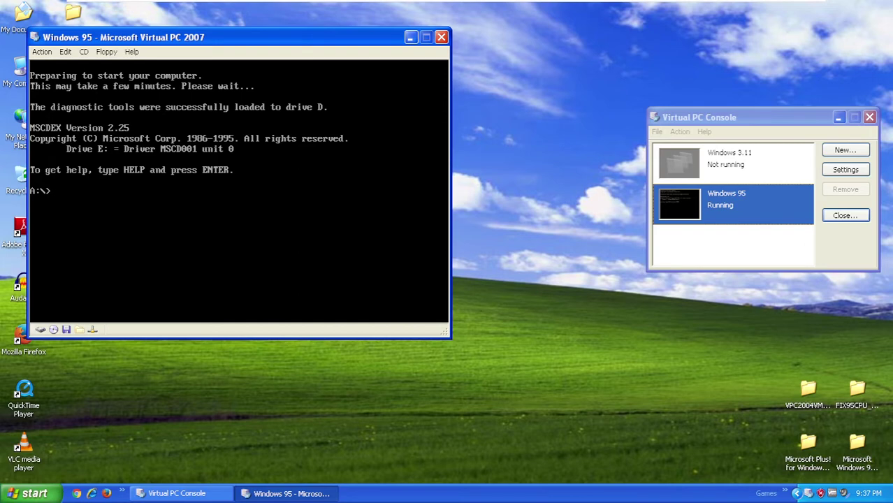
# - Run format C: /s, confirm with y, label the volume VPC2007, then switch to C:
pyautogui.write('format C: /s')
pyautogui.press('Return')
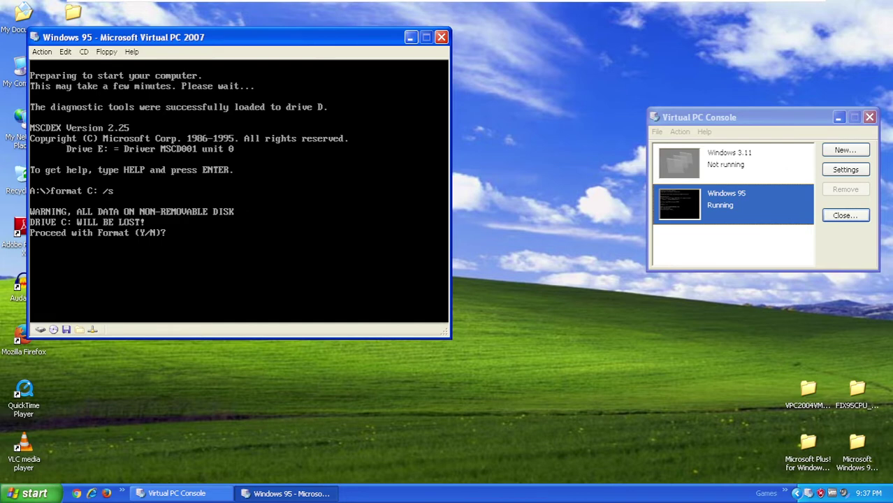
pyautogui.write('y')
pyautogui.press('Return')
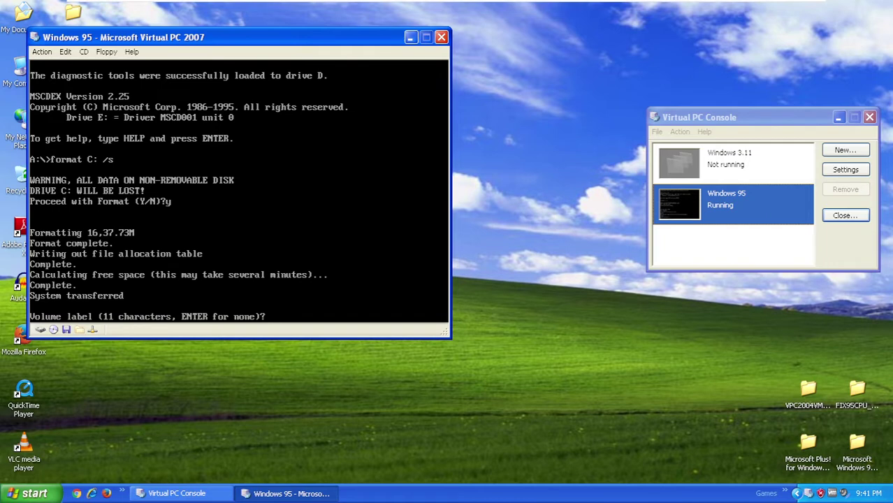
pyautogui.write('VPC2007')
pyautogui.press('Return')
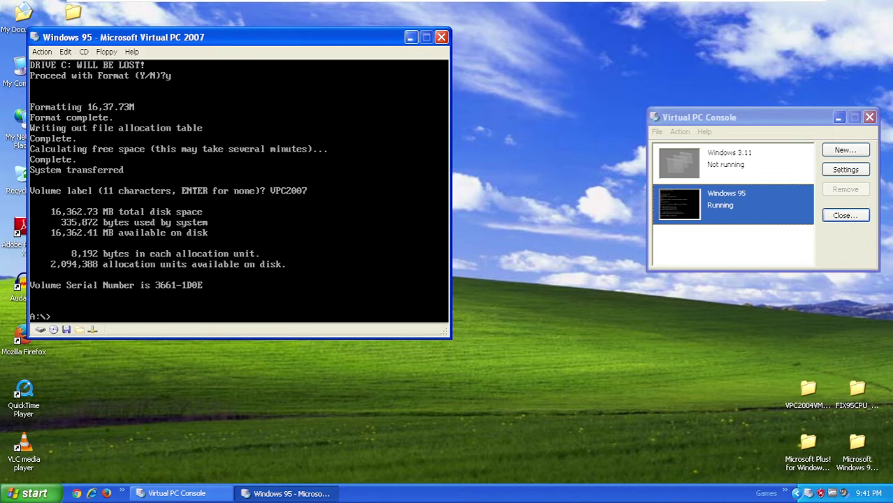
pyautogui.write('C:')
pyautogui.press('Return')
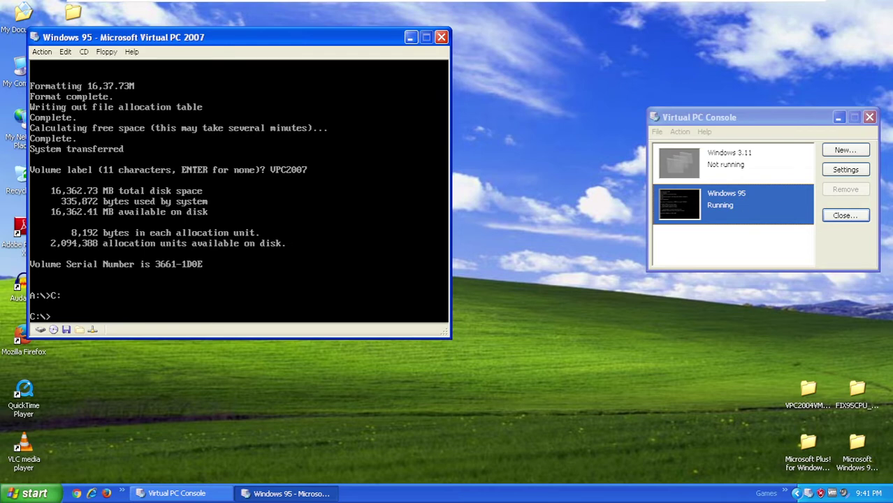
# - Create the folders Windows, Windows\options and Windows\options\cabs on drive C
pyautogui.write('md')
pyautogui.press('BackSpace')
pyautogui.press('BackSpace')
pyautogui.write('md Windows')
pyautogui.press('Return')
pyautogui.write('m')
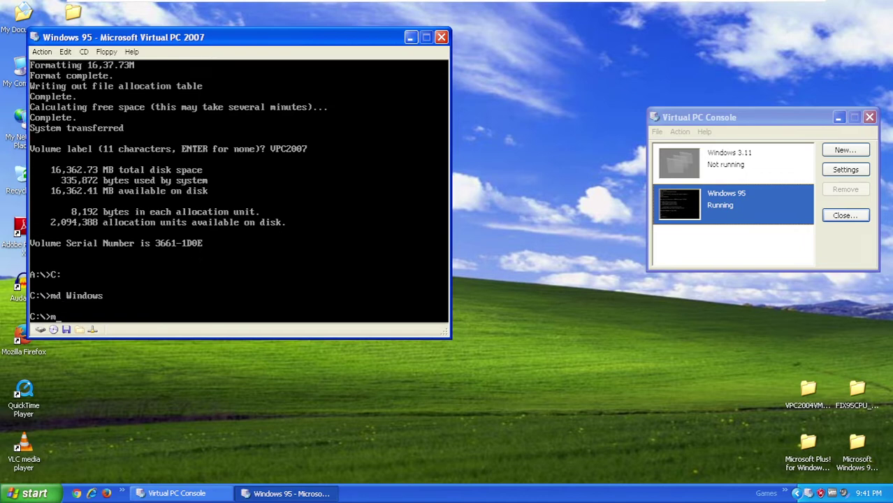
pyautogui.write('d Windows\\options')
pyautogui.press('Return')
pyautogui.write('md Windows\\options')
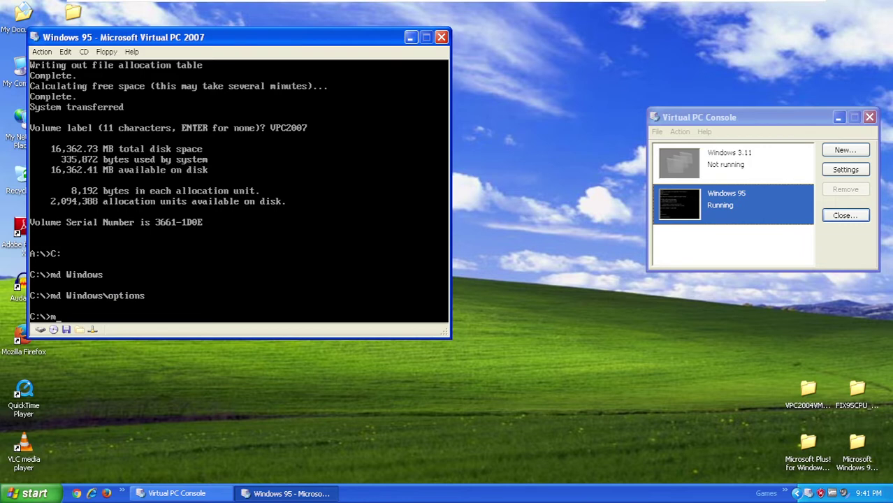
pyautogui.write('\\cabs')
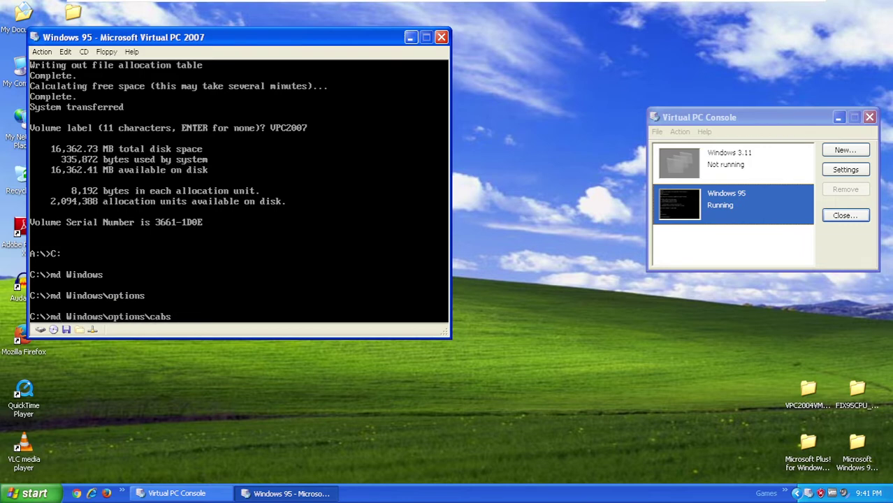
pyautogui.press('Return')
# - Change directory into Windows\options\cabs
pyautogui.write('cd Wi')
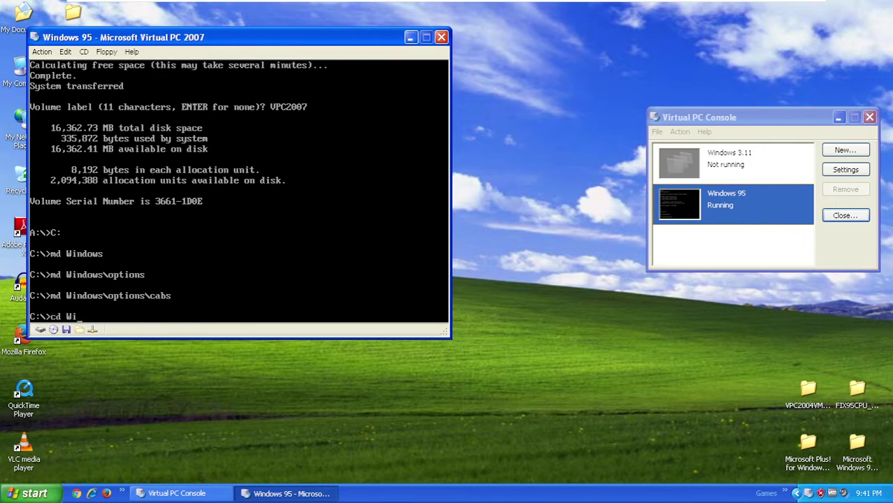
pyautogui.write('ndows \\optioncabs')
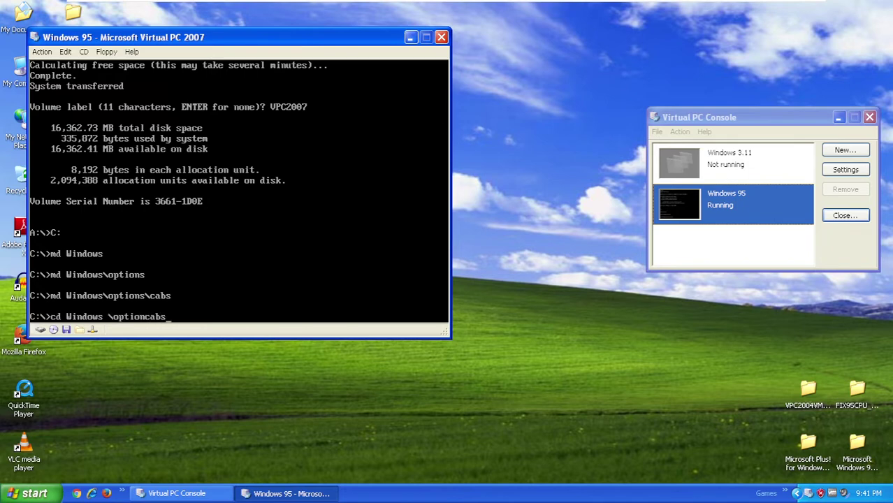
pyautogui.press('BackSpace')
pyautogui.press('BackSpace')
pyautogui.press('BackSpace')
pyautogui.press('BackSpace')
pyautogui.press('BackSpace')
pyautogui.press('BackSpace')
pyautogui.press('BackSpace')
pyautogui.press('BackSpace')
pyautogui.press('BackSpace')
pyautogui.press('BackSpace')
pyautogui.press('BackSpace')
pyautogui.press('BackSpace')
pyautogui.write('\\cabs\\')
pyautogui.press('BackSpace')
pyautogui.press('BackSpace')
pyautogui.press('BackSpace')
pyautogui.press('BackSpace')
pyautogui.press('BackSpace')
pyautogui.write('options\\cabs')
pyautogui.press('Return')
# - List drive E:'s contents, then copy E:\WIN95\*.* into the cabs folder
pyautogui.write('E:')
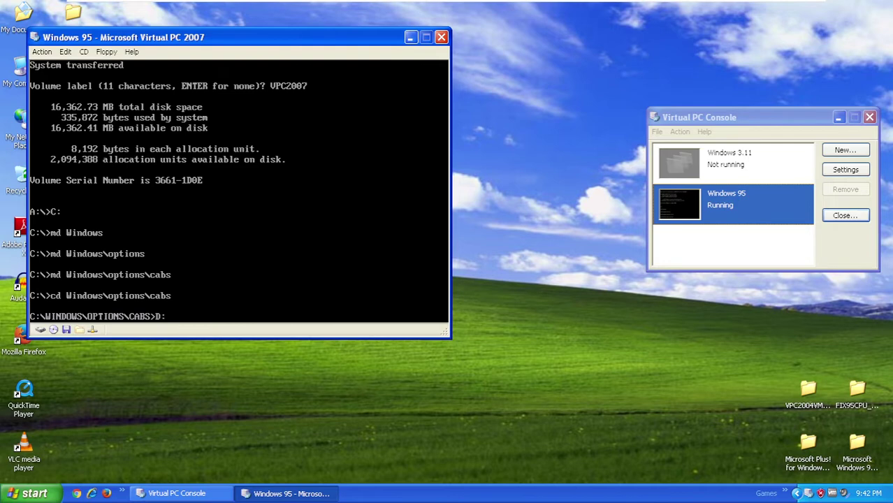
pyautogui.press('Return')
pyautogui.write('di')
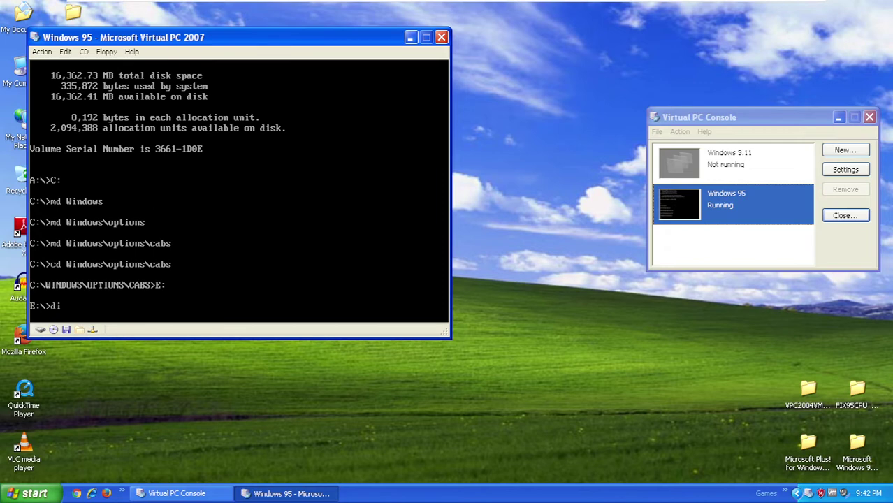
pyautogui.press('Return')
pyautogui.write('dir')
pyautogui.press('Return')
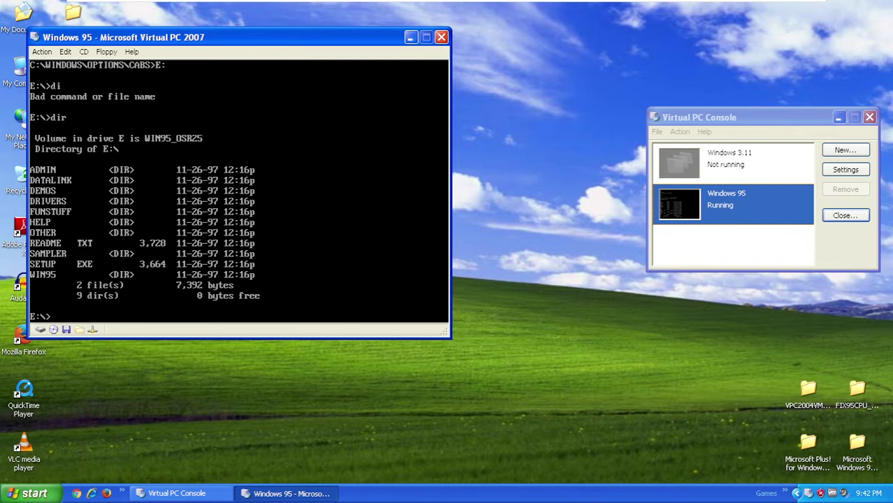
pyautogui.write('C:')
pyautogui.press('Return')
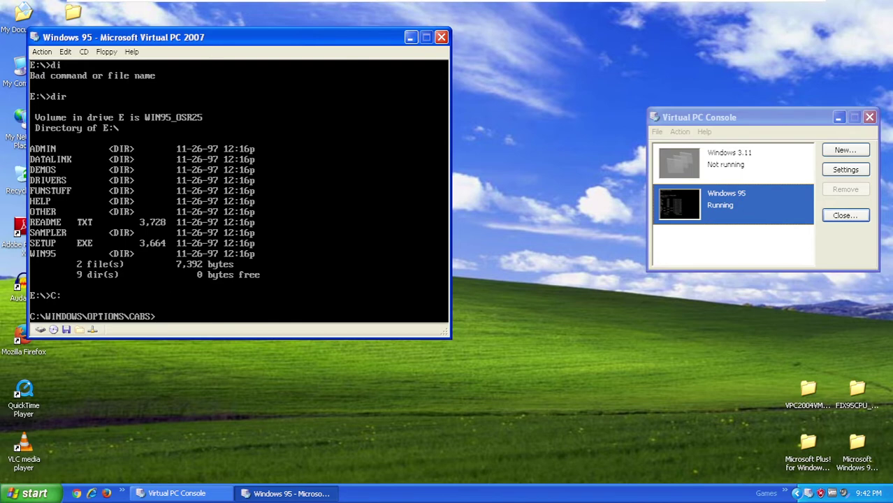
pyautogui.write('copy E:\\WIN95\\*')
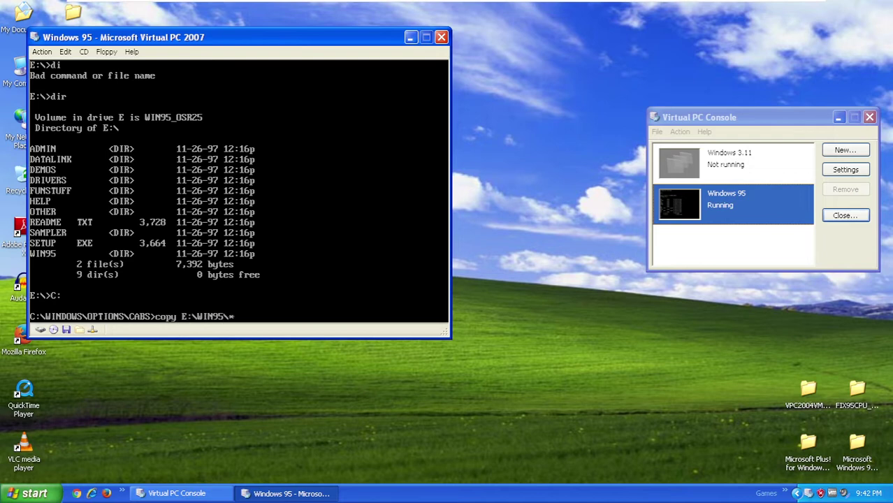
pyautogui.write('.*')
pyautogui.press('Return')
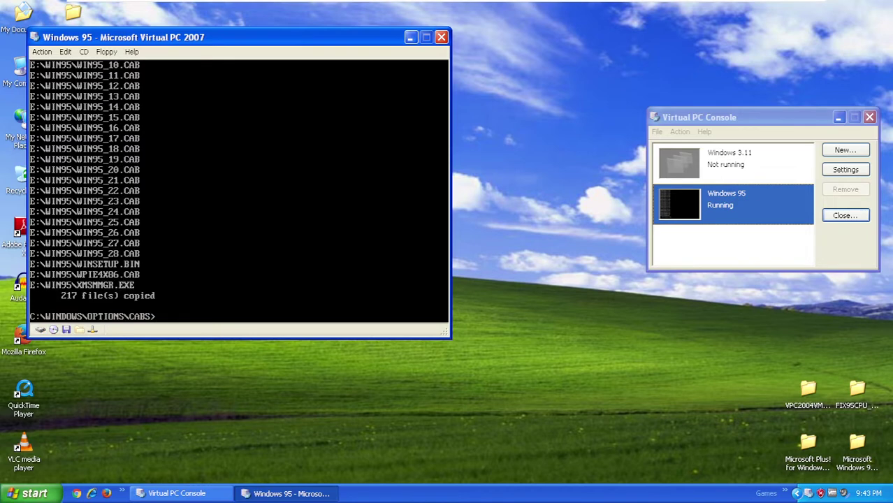
# - Eject the Windows98_SE.img floppy image and restart the virtual machine
pyautogui.click(106, 52)
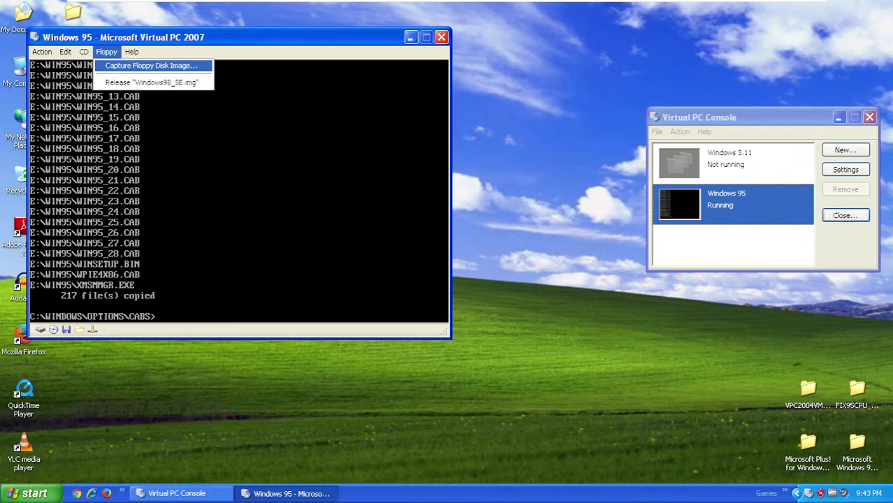
pyautogui.click(153, 83)
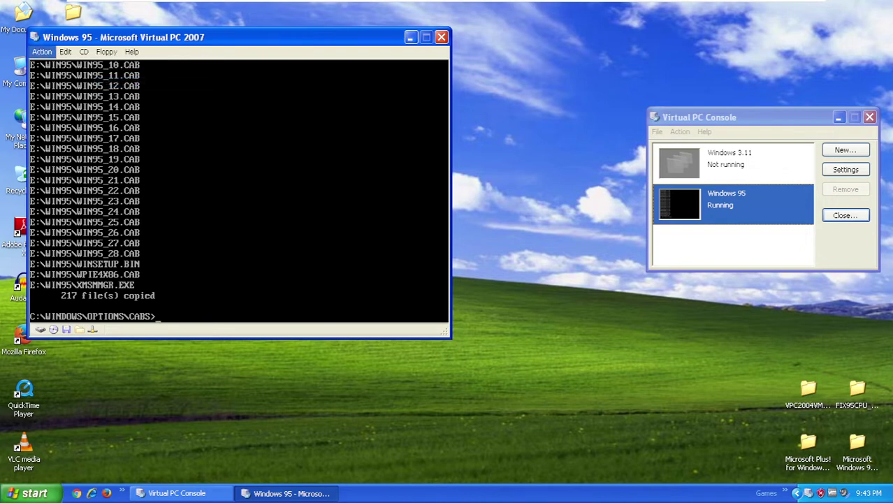
pyautogui.click(42, 52)
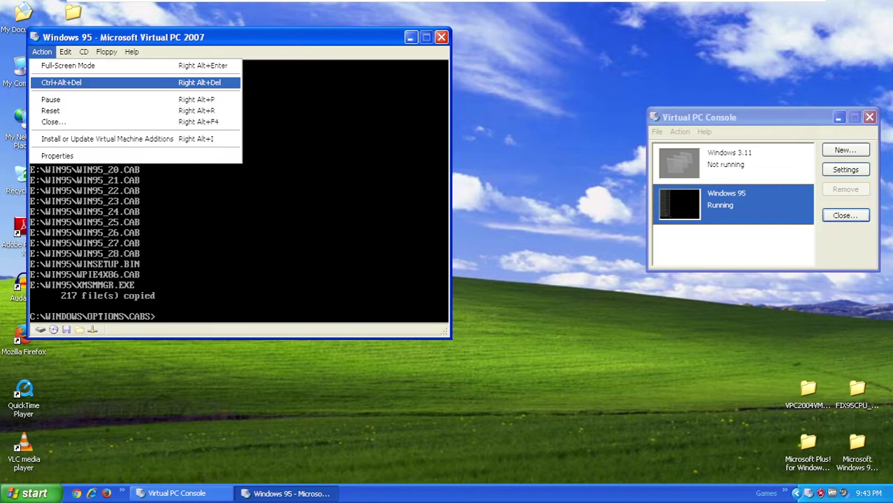
pyautogui.press('Return')
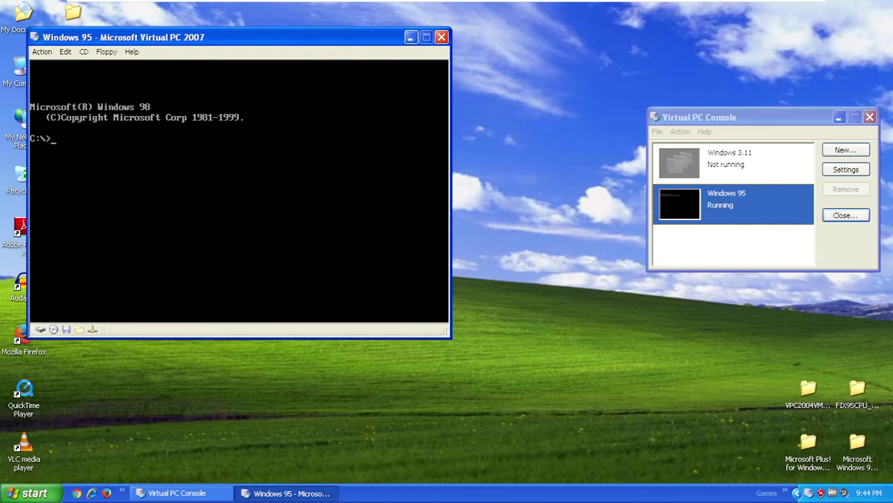
# - Change to C:\Windows\options\cabs and run setup /is
pyautogui.write('cd Windows\\options\\cabs')
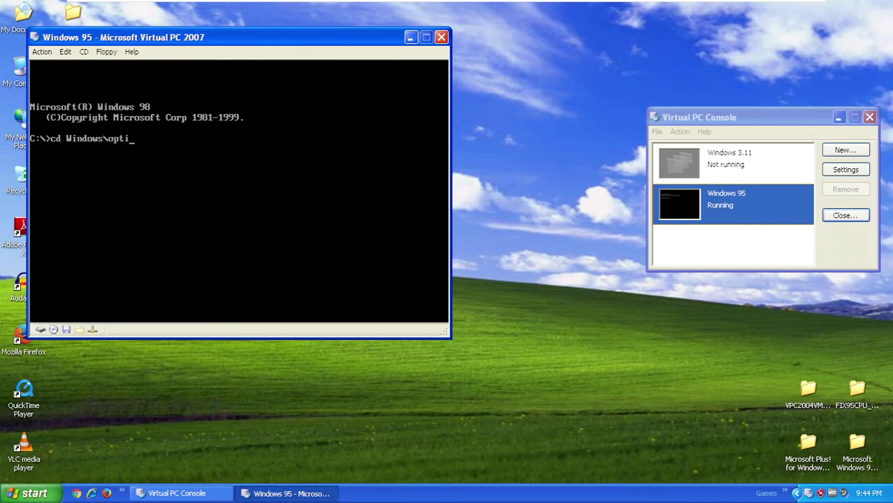
pyautogui.press('Return')
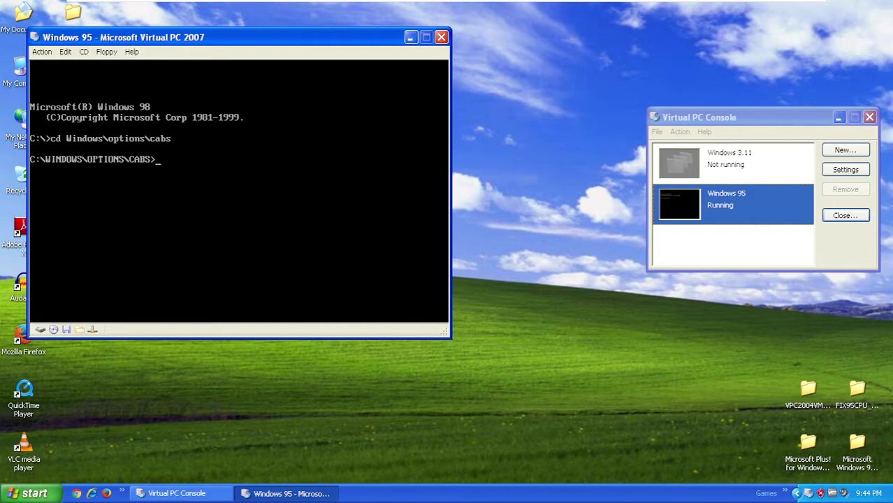
pyautogui.write('setup /is')
pyautogui.press('Return')
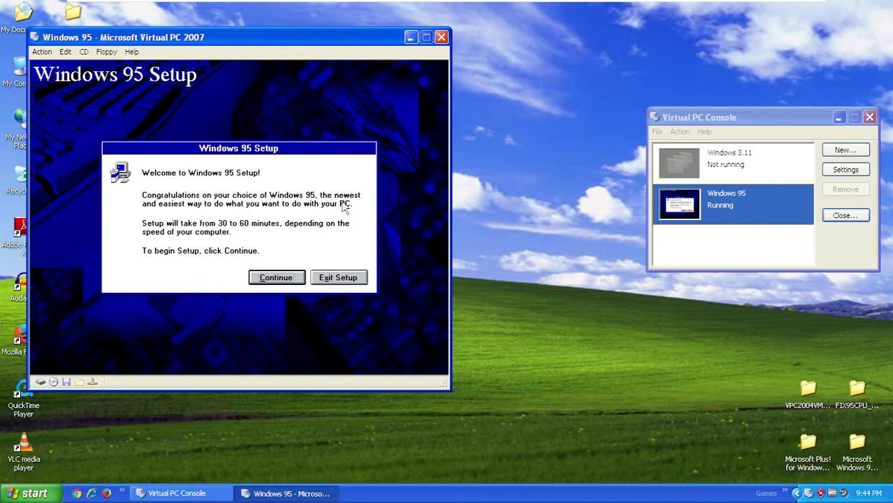
# - Continue from the welcome screen, accept the licence agreement, and go Next in the Setup Wizard
pyautogui.click(277, 277)
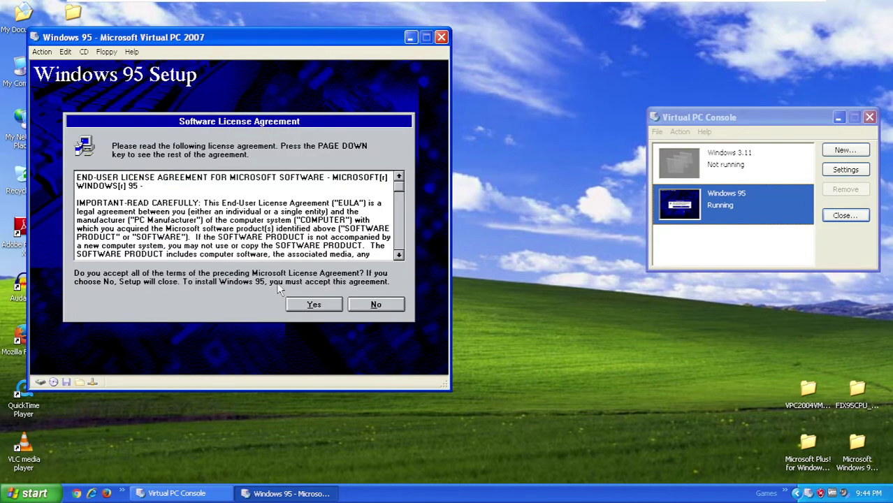
pyautogui.click(303, 305)
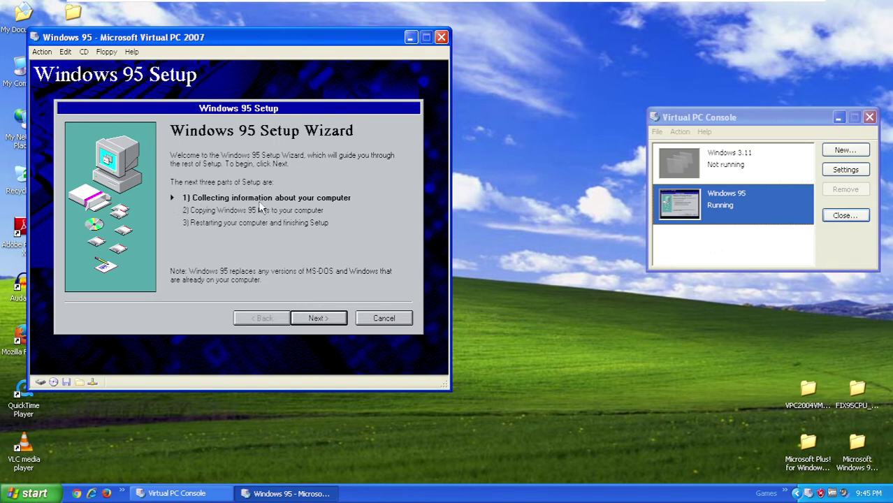
pyautogui.click(316, 319)
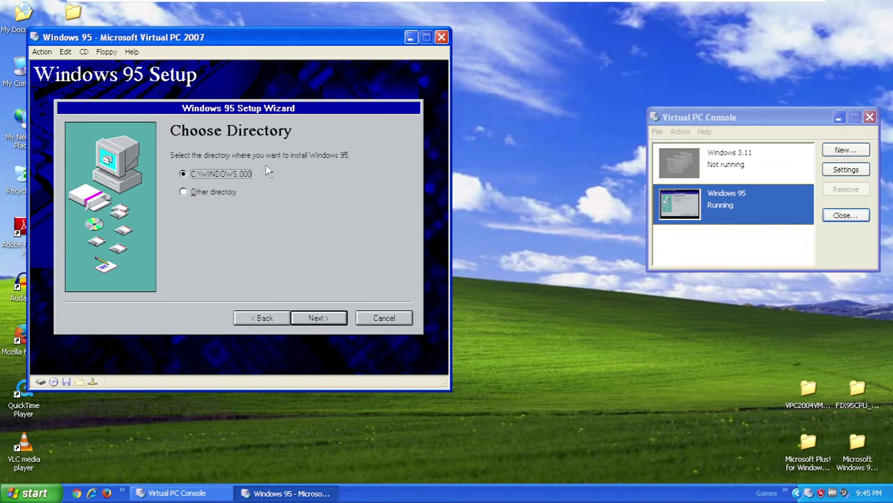
# - Choose Other directory, change C:\WINDOWS.000 to C:\WINDOWS, and confirm installing over it
pyautogui.click(186, 194)
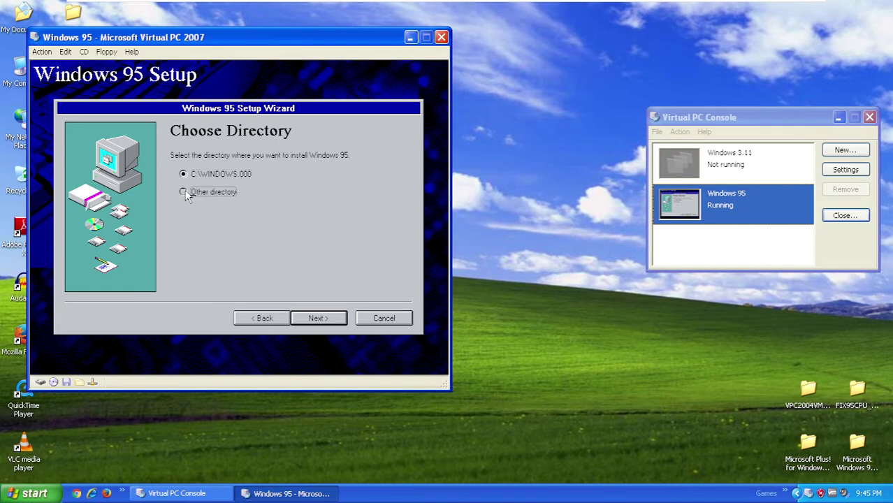
pyautogui.click(316, 321)
pyautogui.click(262, 211)
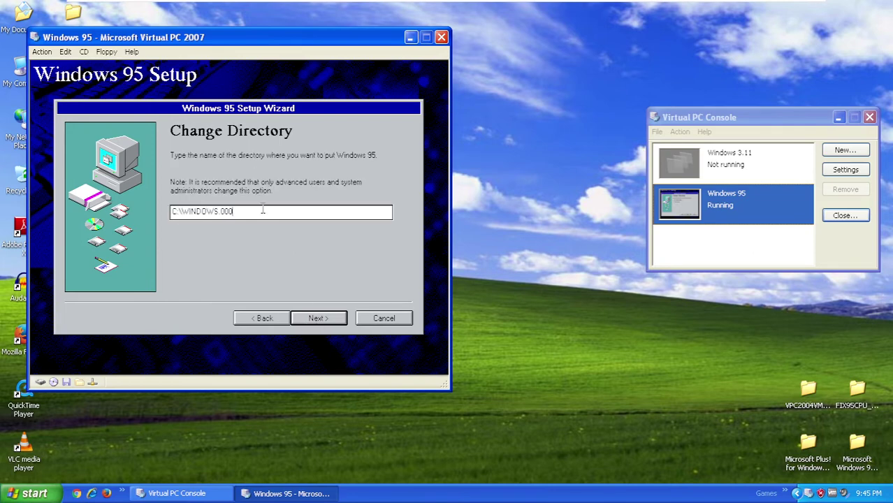
pyautogui.press('BackSpace')
pyautogui.press('BackSpace')
pyautogui.press('BackSpace')
pyautogui.press('BackSpace')
pyautogui.click(326, 318)
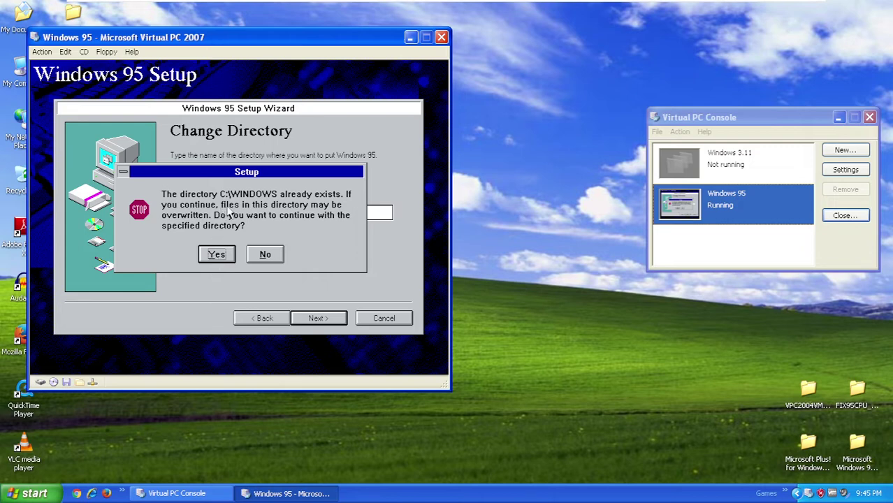
pyautogui.click(219, 260)
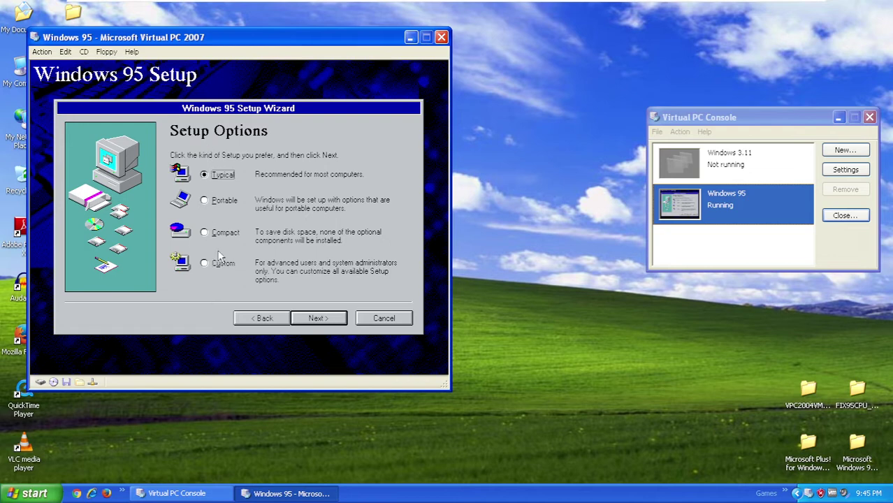
# - Choose the Custom setup type and skip the Certificate of Authenticity page
pyautogui.click(204, 263)
pyautogui.click(328, 318)
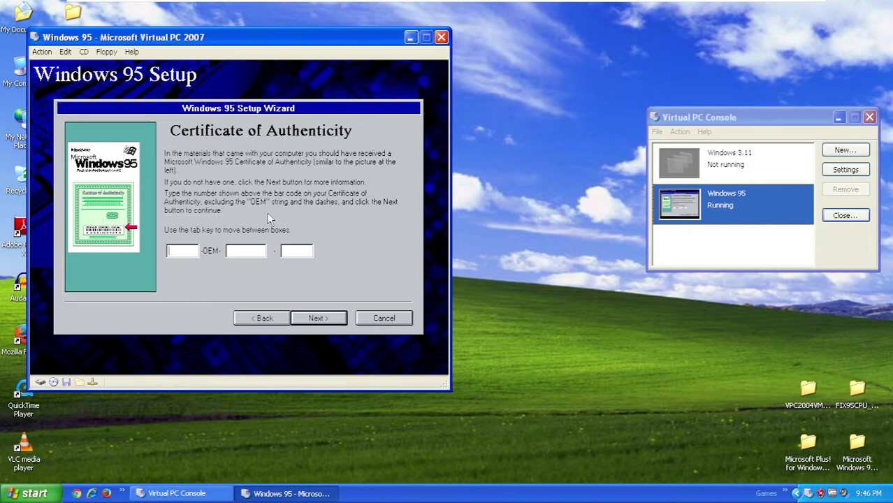
pyautogui.click(317, 318)
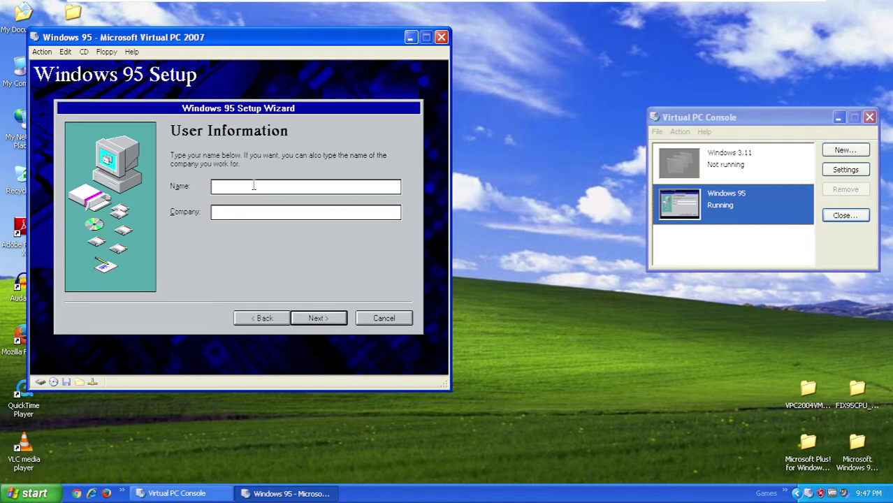
# - Enter the user's full name and company name in User Information
pyautogui.write('Alexander Wurmser')
pyautogui.press('Tab')
pyautogui.write('Seeds Of Serv')
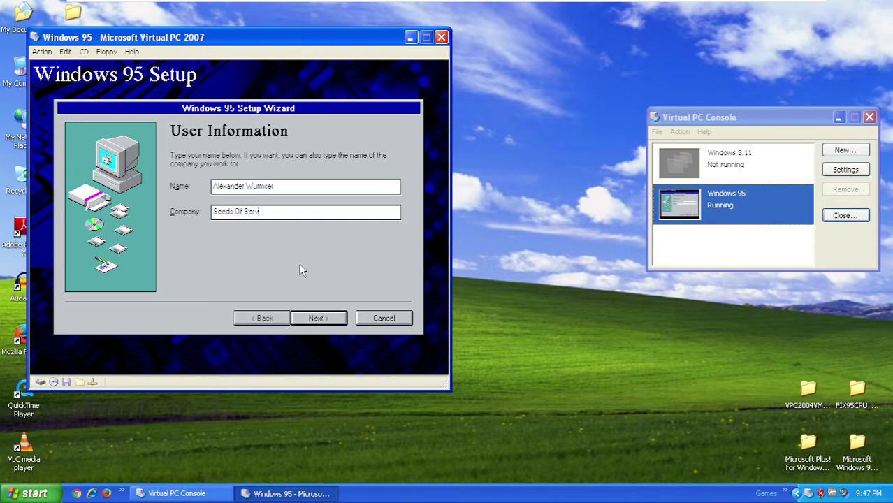
pyautogui.write('ice')
# - Have Setup check for a CD-ROM drive, network adapter and sound card, then analyze the computer
pyautogui.click(341, 321)
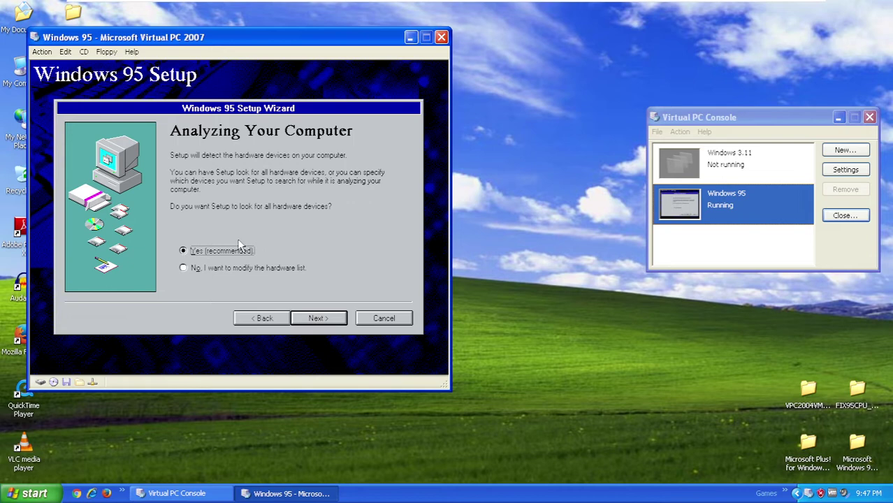
pyautogui.click(318, 326)
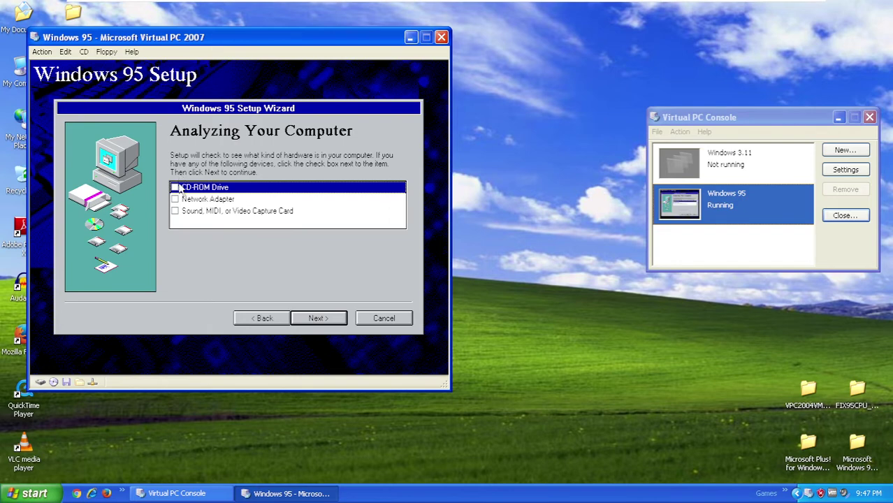
pyautogui.click(175, 187)
pyautogui.click(176, 211)
pyautogui.click(176, 199)
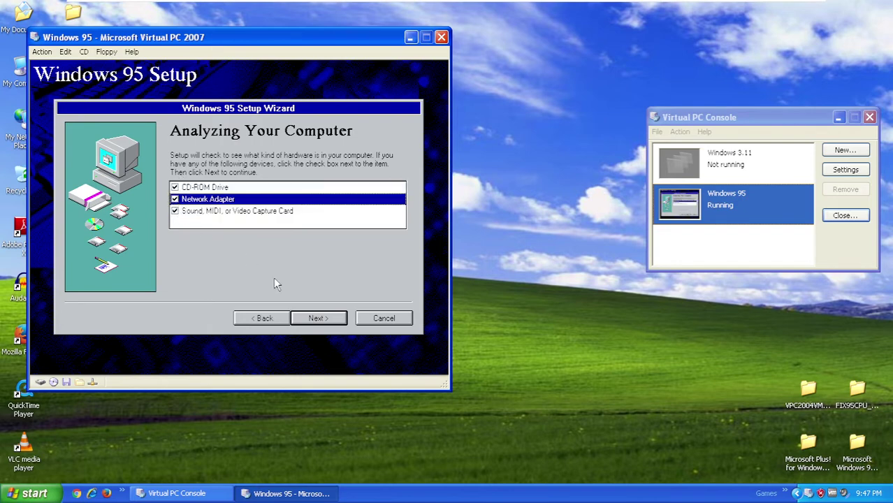
pyautogui.click(312, 319)
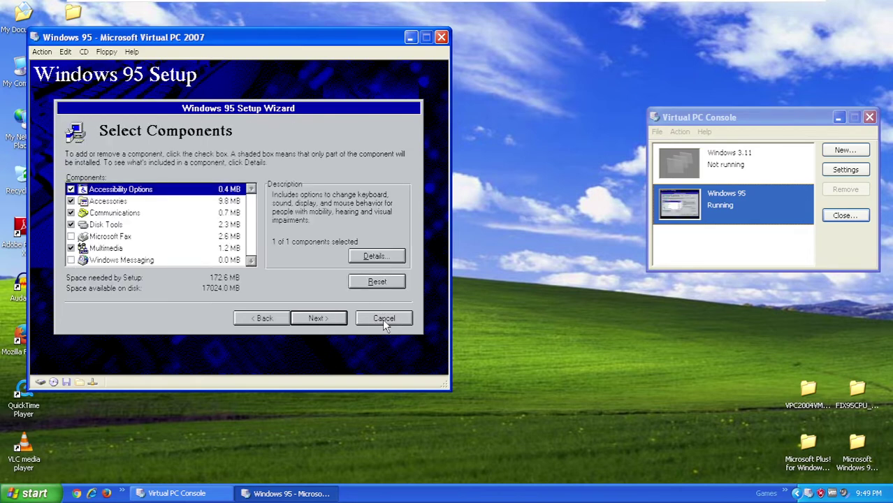
# - Select all Accessories components in the Select Components list
pyautogui.click(71, 201)
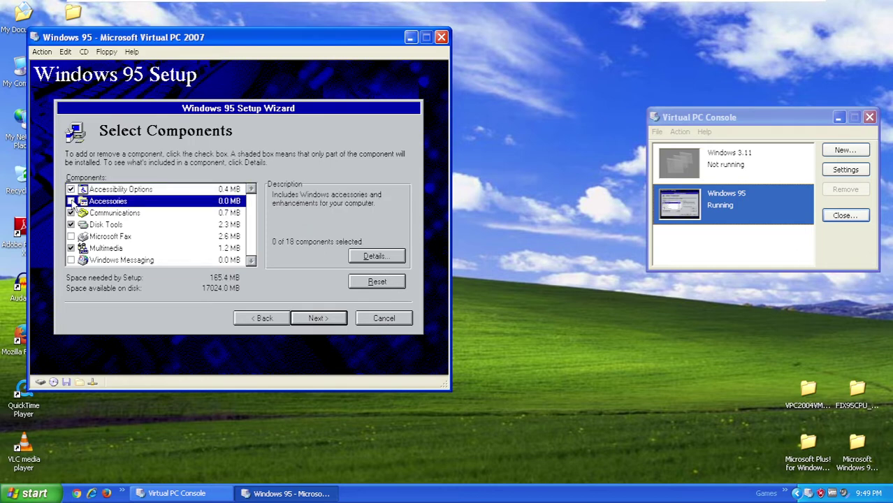
pyautogui.doubleClick(72, 202)
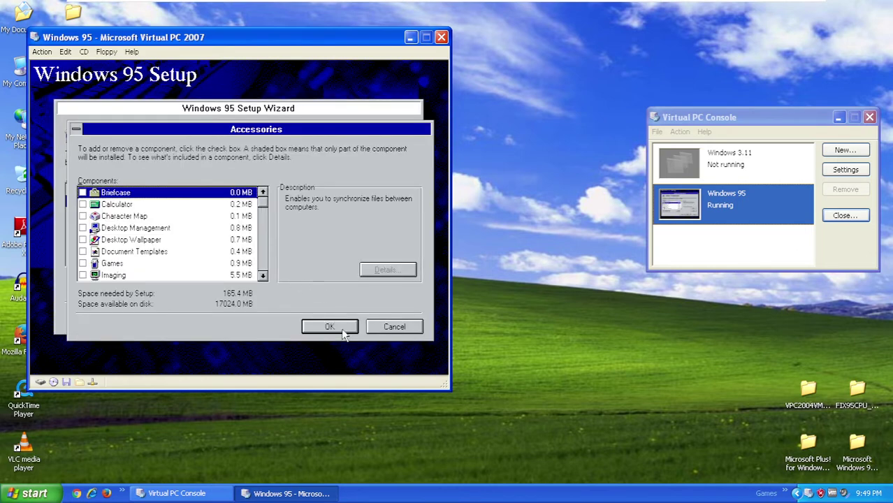
pyautogui.click(330, 327)
pyautogui.click(110, 203)
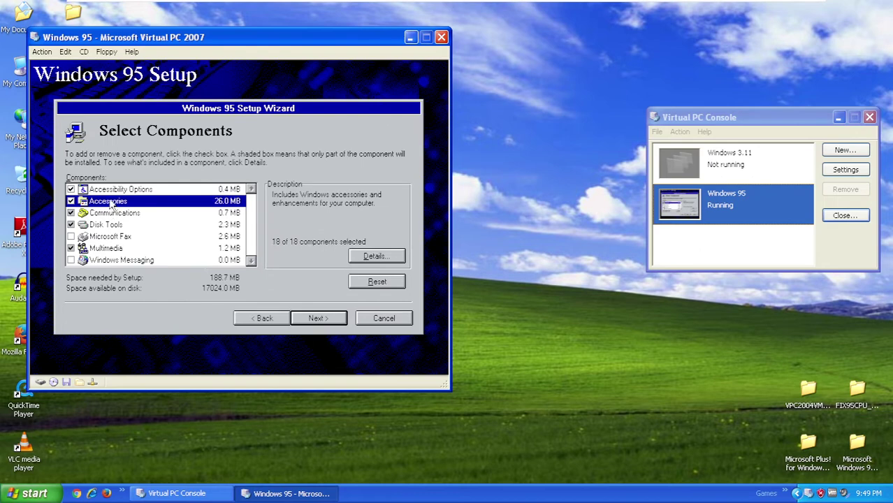
pyautogui.click(113, 194)
pyautogui.click(117, 212)
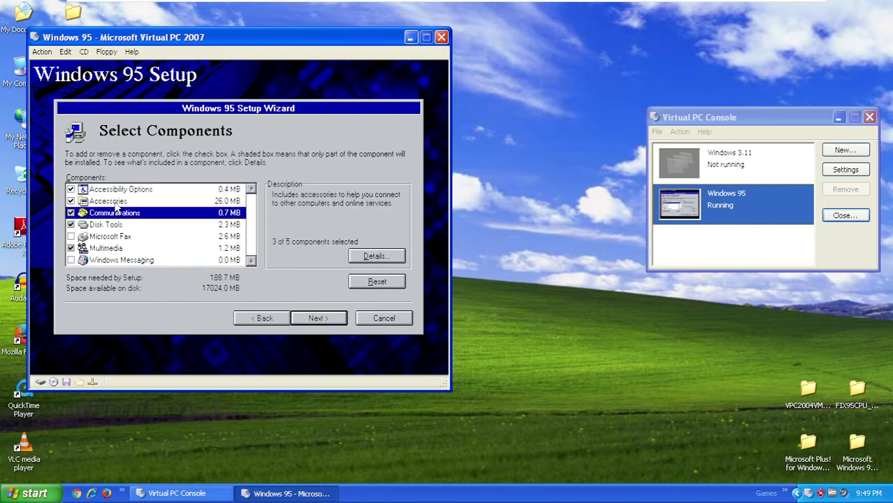
pyautogui.click(117, 203)
pyautogui.click(117, 217)
pyautogui.click(123, 202)
pyautogui.click(142, 190)
pyautogui.click(142, 201)
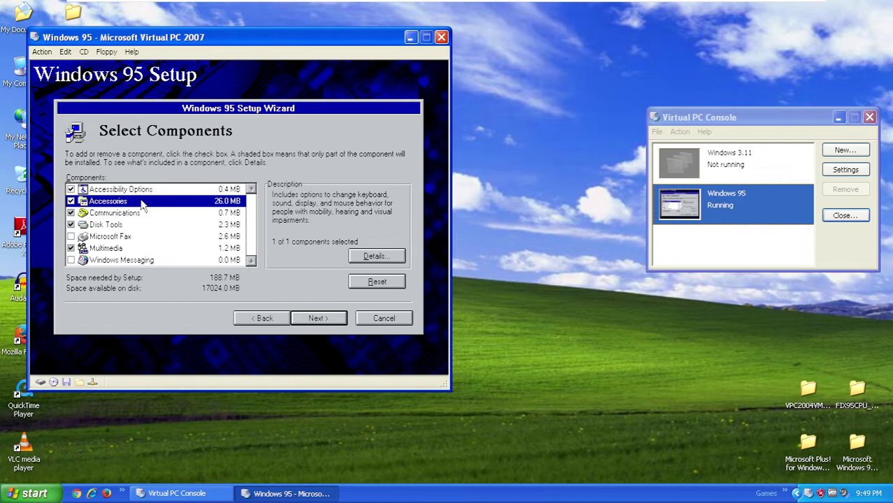
# - Uncheck Communications and Disk Tools, fully check Multimedia, and continue
pyautogui.click(144, 214)
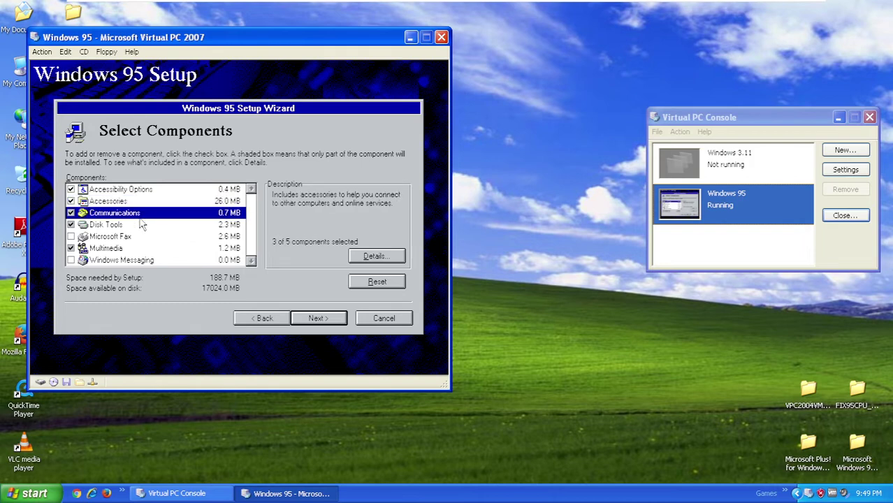
pyautogui.press('space')
pyautogui.click(112, 202)
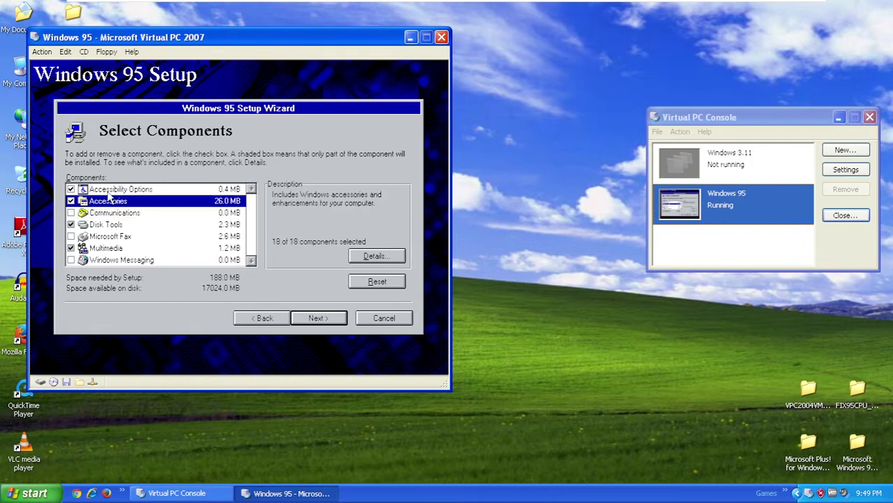
pyautogui.click(112, 190)
pyautogui.click(115, 213)
pyautogui.click(115, 225)
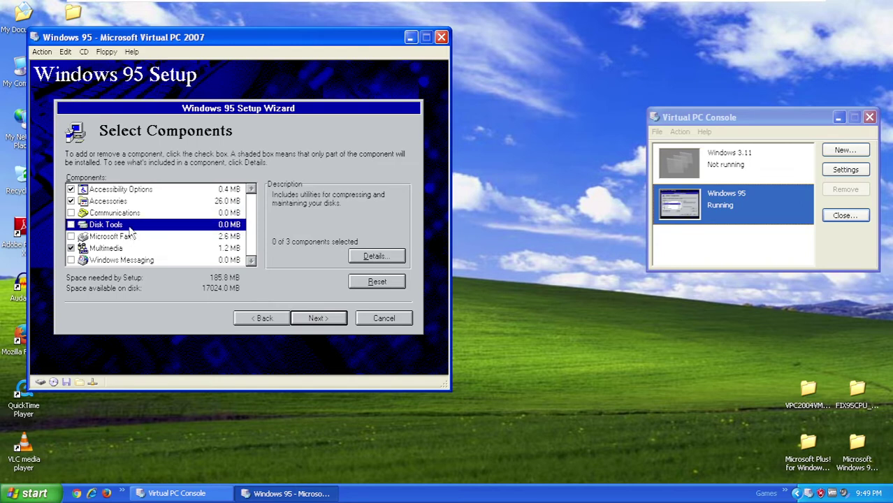
pyautogui.press('space')
pyautogui.click(131, 237)
pyautogui.click(130, 248)
pyautogui.press('space')
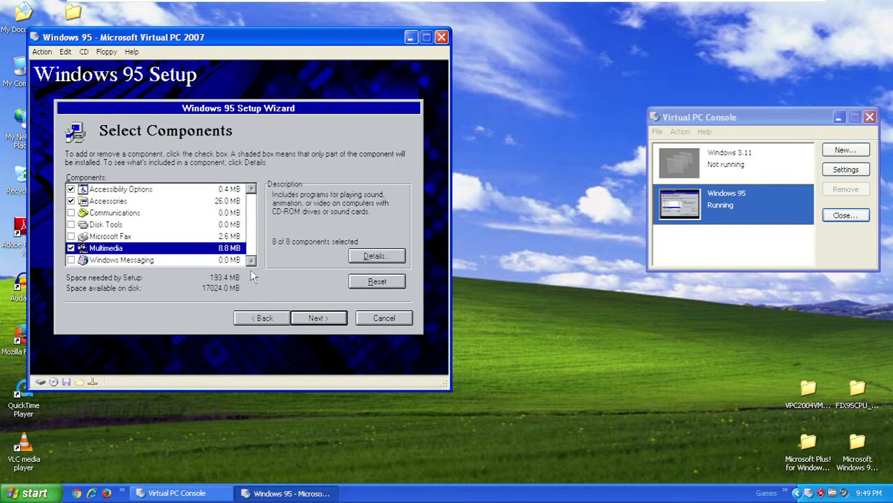
pyautogui.click(316, 319)
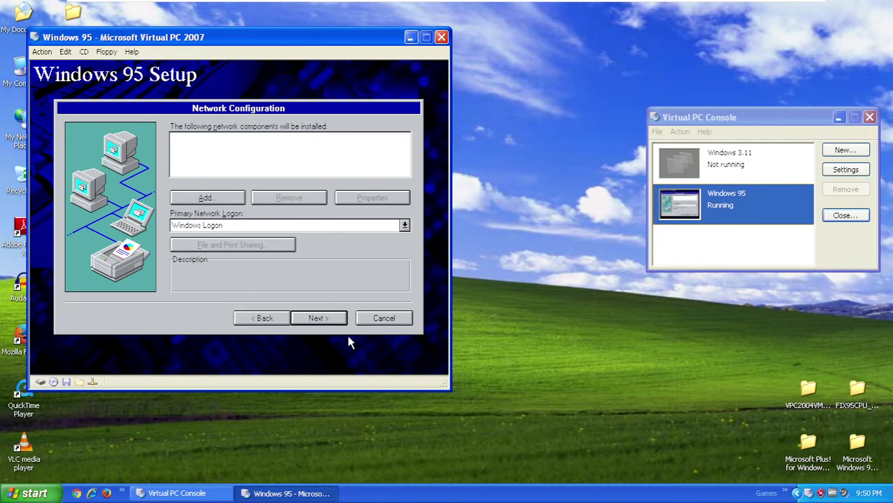
# - Accept the network and computer settings and decline creating a startup disk
pyautogui.click(318, 319)
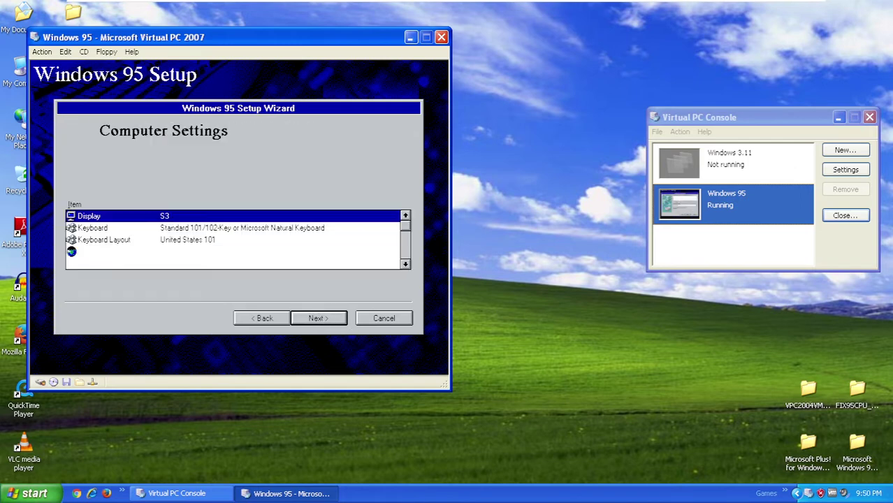
pyautogui.click(318, 318)
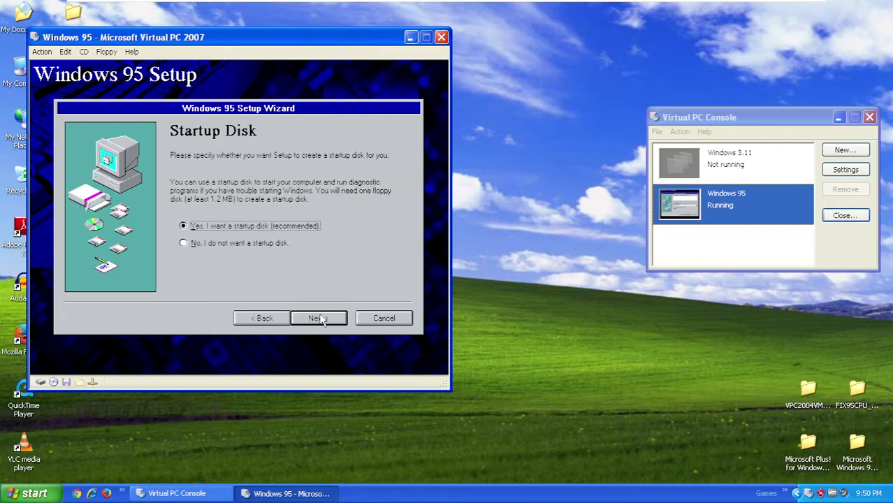
pyautogui.click(217, 251)
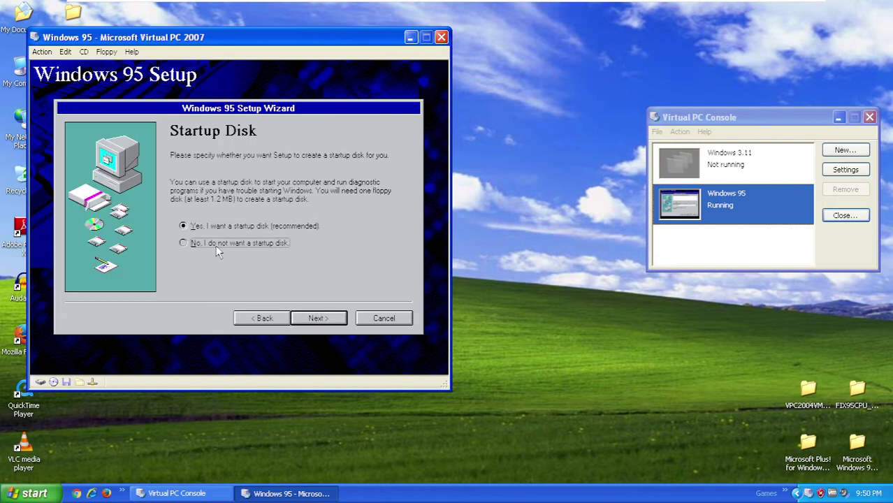
pyautogui.click(320, 318)
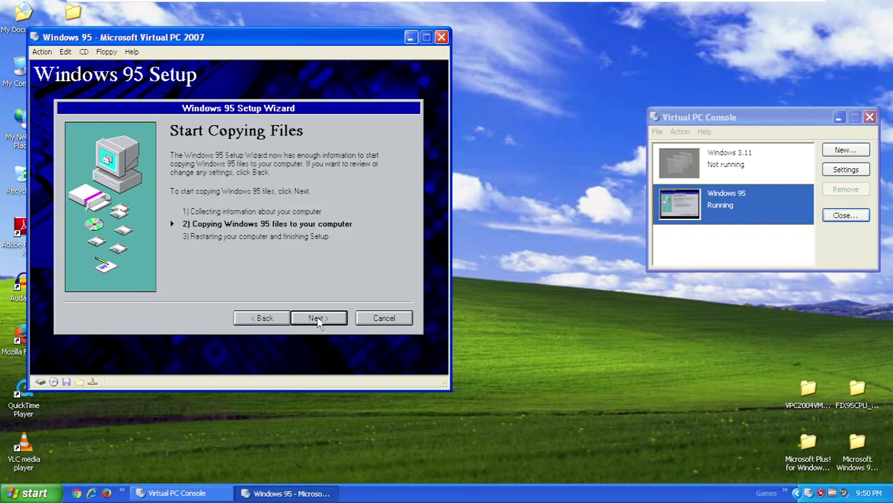
# - Start copying the Windows 95 files and wait for Finishing Setup
pyautogui.click(318, 319)
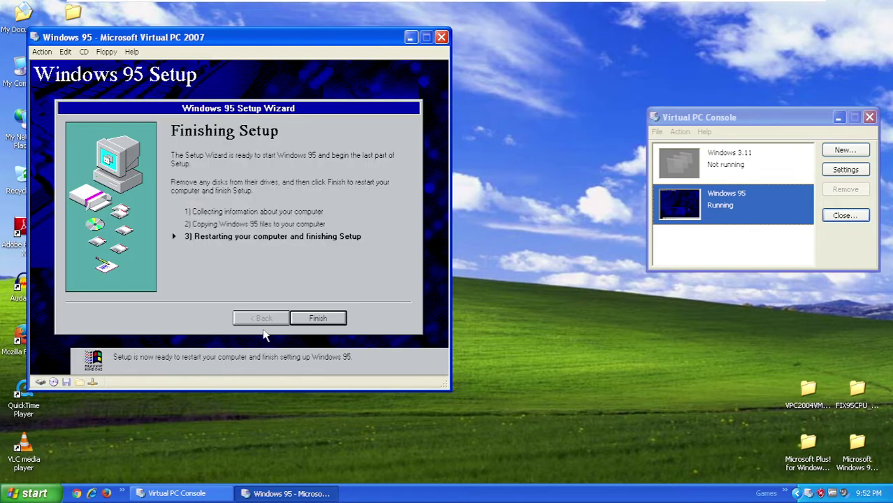
# - Finish the Setup Wizard so Windows 95 restarts into hardware setup
pyautogui.click(315, 323)
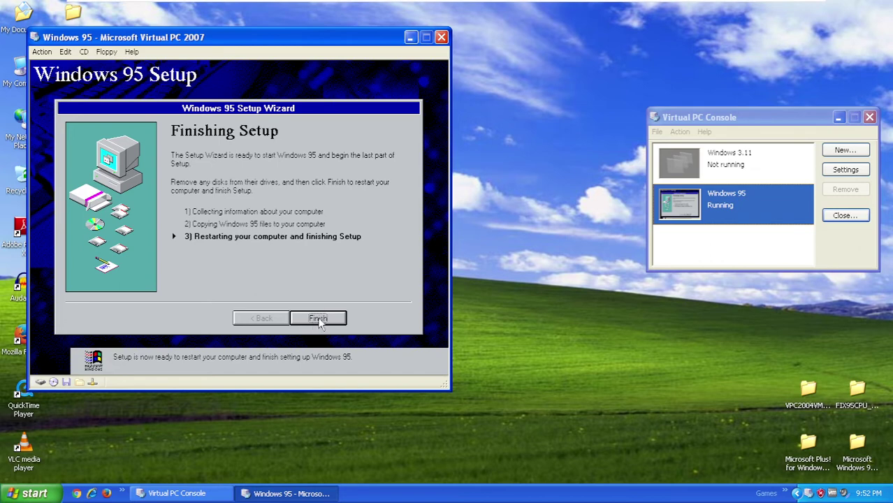
pyautogui.click(320, 323)
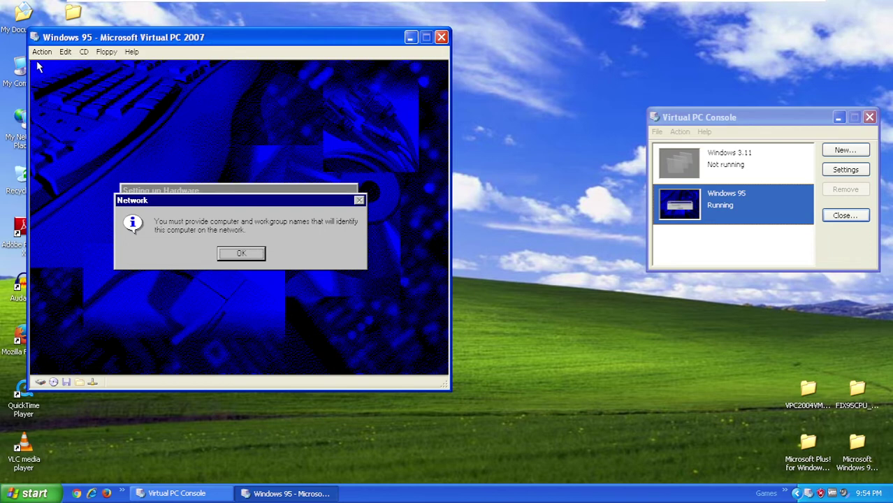
# - Set computer name vpc200795 and workgroup WORKGROUP on the Identification tab
pyautogui.click(237, 253)
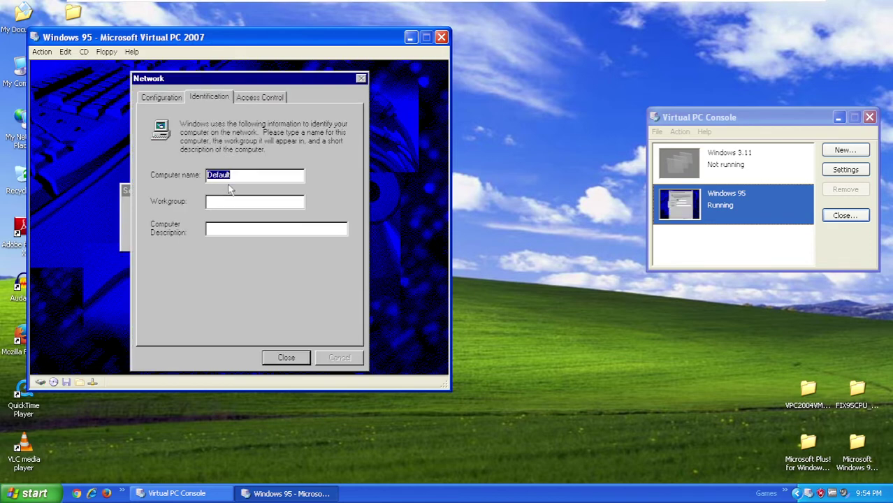
pyautogui.write('vpc200795')
pyautogui.click(257, 200)
pyautogui.write('WORKGROUP')
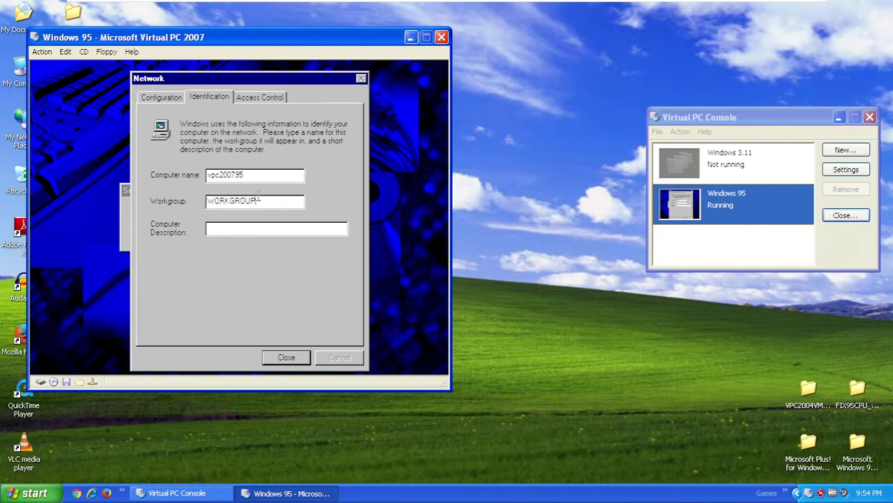
pyautogui.click(263, 232)
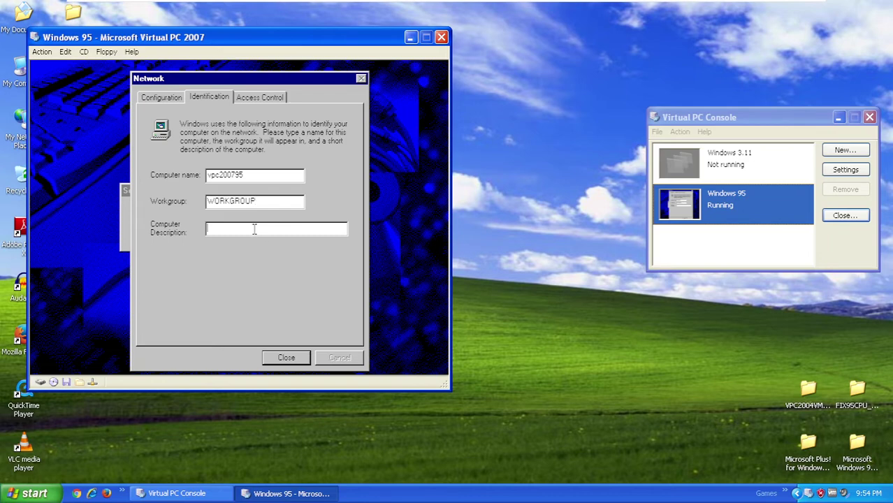
pyautogui.click(294, 362)
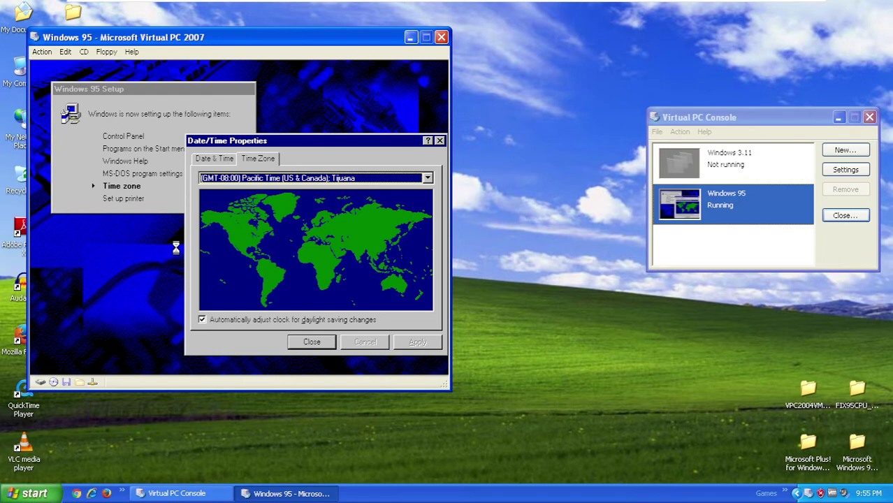
# - Set the time zone to Eastern Time, skip printer installation, and restart Windows
pyautogui.click(250, 179)
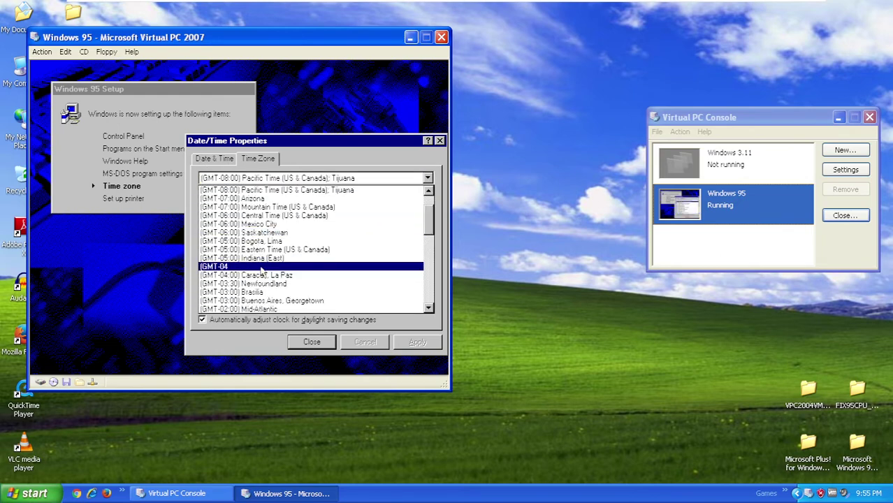
pyautogui.click(265, 250)
pyautogui.click(413, 340)
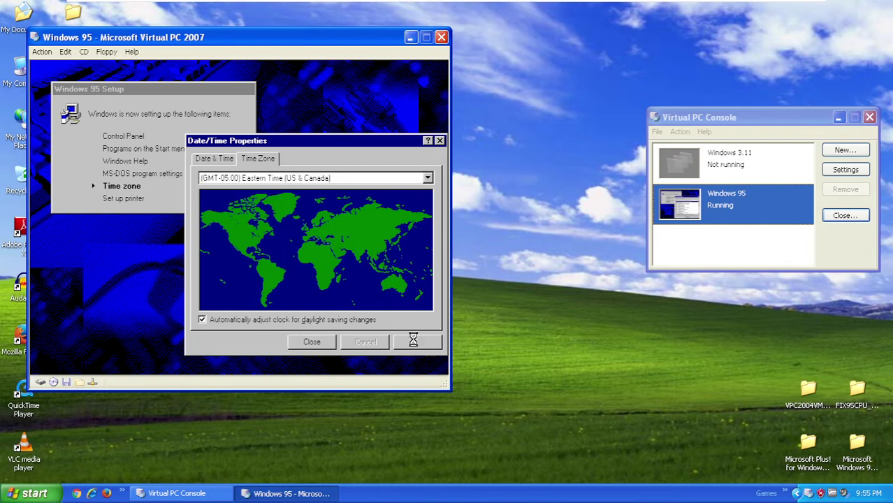
pyautogui.click(318, 341)
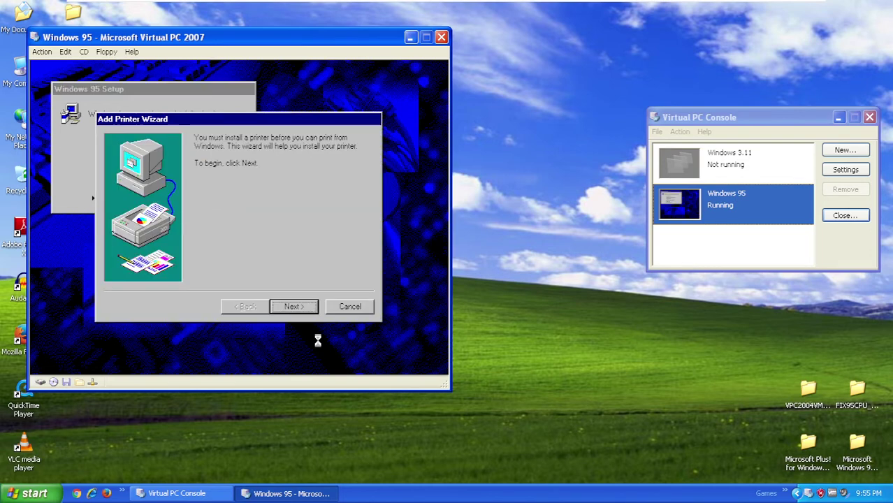
pyautogui.click(350, 308)
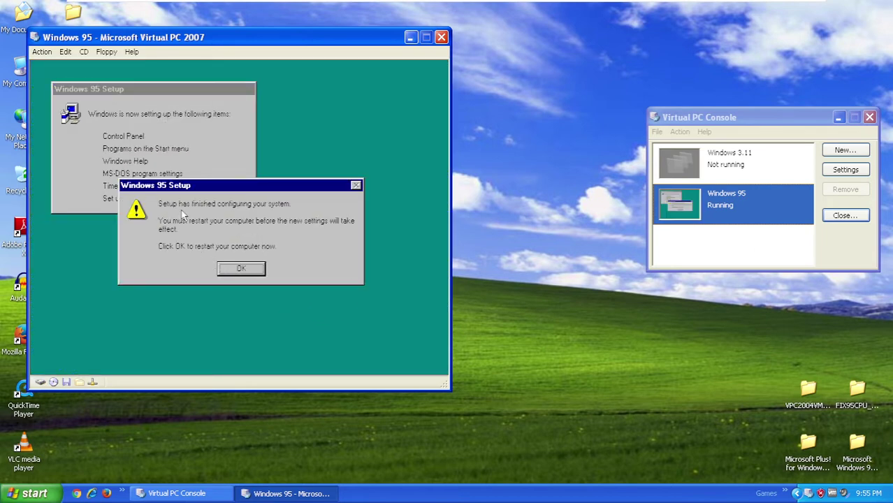
pyautogui.click(243, 273)
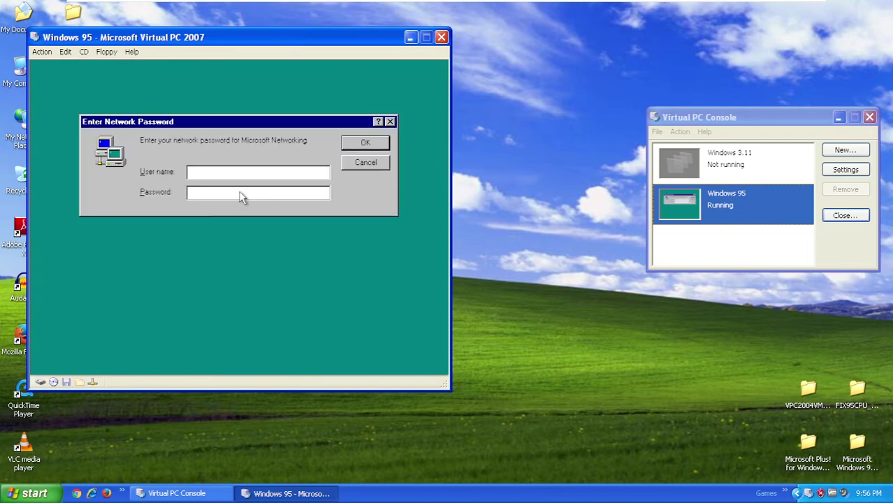
# - Log on with the user's name and a password, then confirm the password
pyautogui.write('Alexander Wurmser')
pyautogui.press('Tab')
pyautogui.write('***')
pyautogui.click(376, 142)
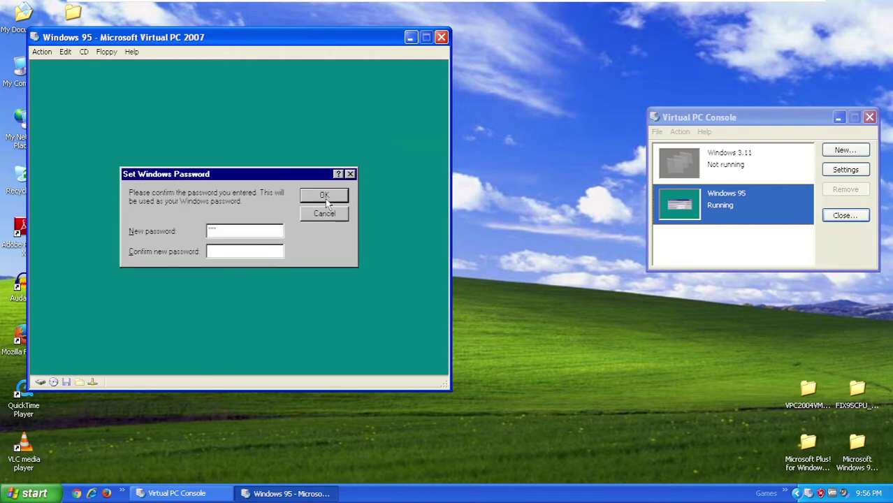
pyautogui.write('***')
pyautogui.press('Return')
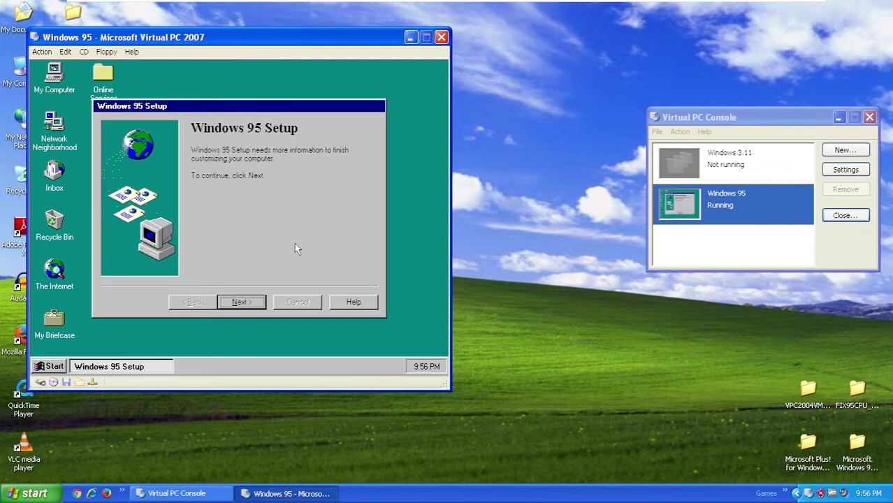
# - Continue through Windows 95 Setup and Internet Explorer 4.0 Active Setup to the Active Desktop
pyautogui.click(246, 300)
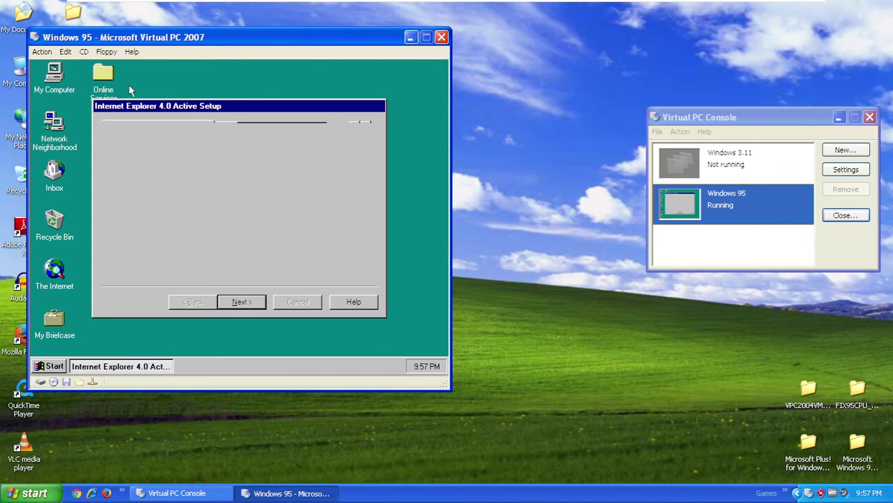
pyautogui.click(250, 303)
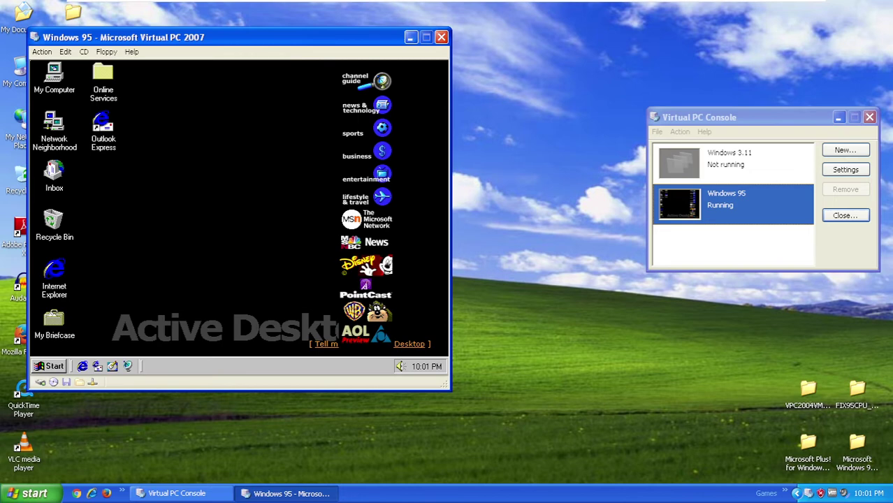
# - Start Install or Update Virtual Machine Additions from the Action menu and confirm, hitting the KERNEL32.DLL error
pyautogui.hotkey('alt', 'c')
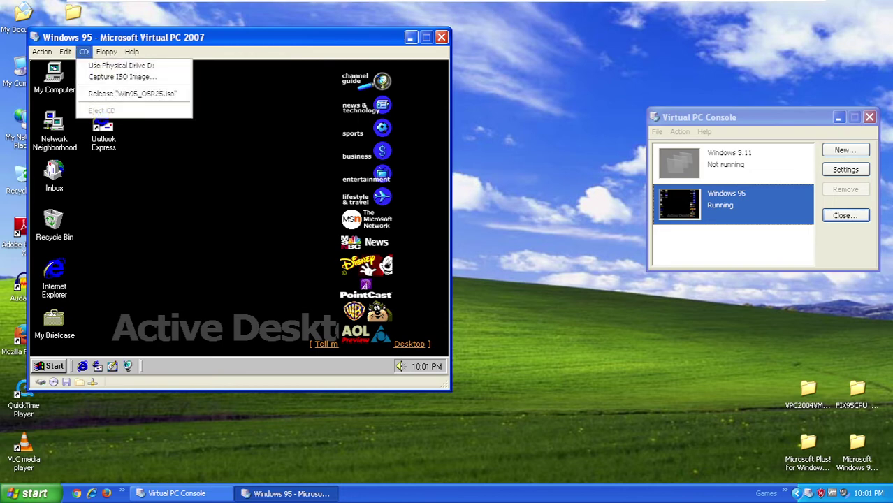
pyautogui.press('Right')
pyautogui.press('Left')
pyautogui.press('Left')
pyautogui.press('Left')
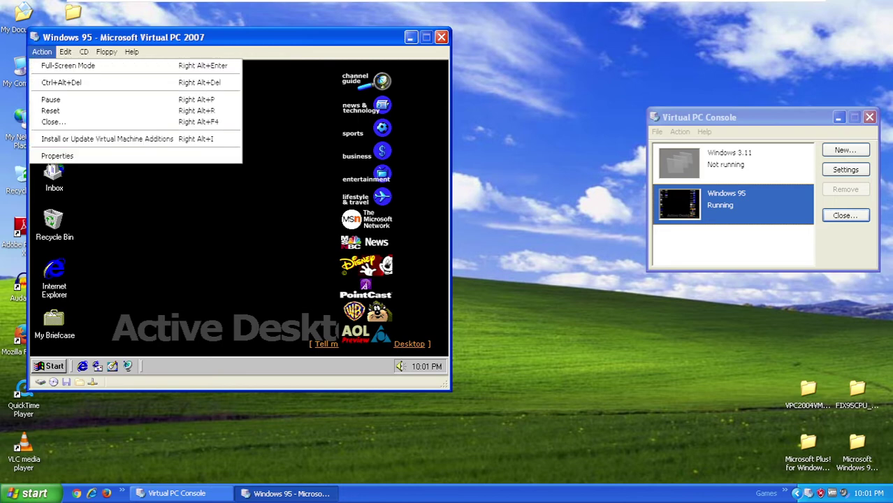
pyautogui.press('Down')
pyautogui.press('Down')
pyautogui.press('Down')
pyautogui.press('Down')
pyautogui.press('Down')
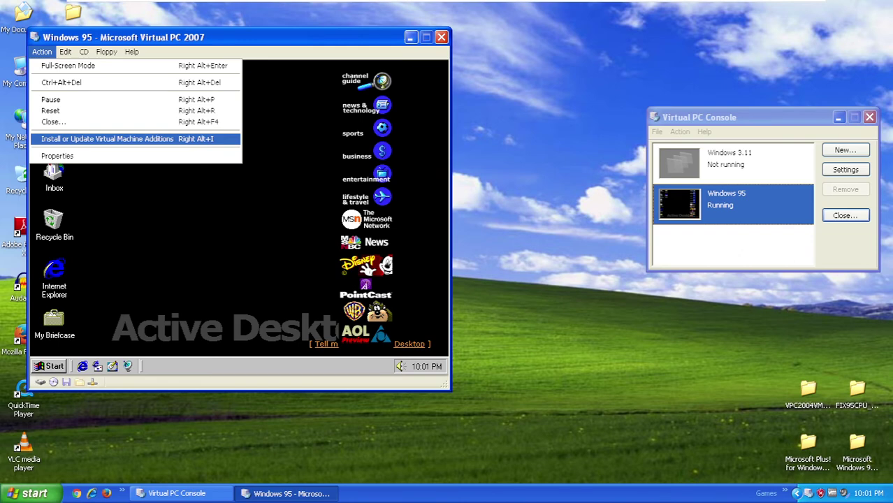
pyautogui.press('Return')
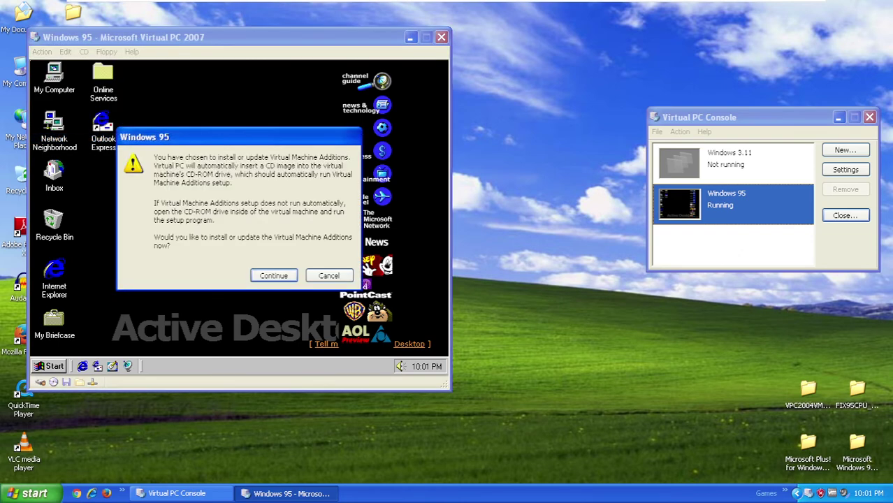
pyautogui.press('Return')
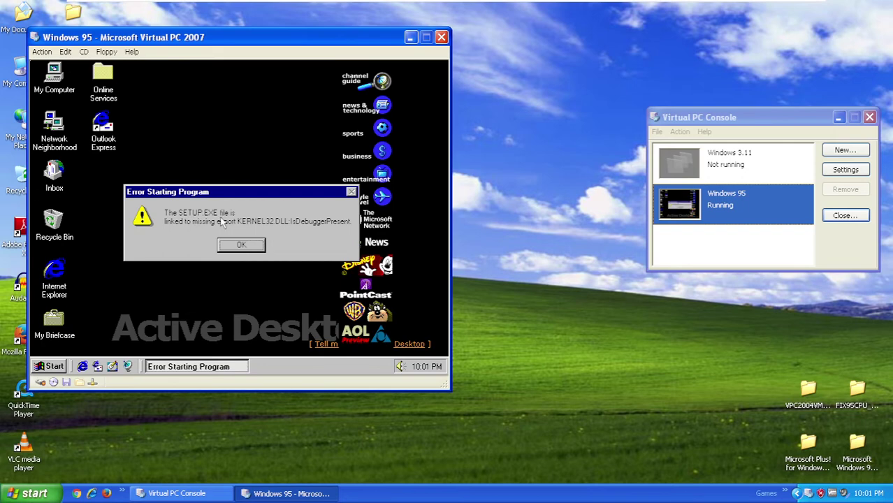
# - Close the SETUP.EXE missing KERNEL32.DLL:IsDebuggerPresent error dialog with OK
pyautogui.click(235, 247)
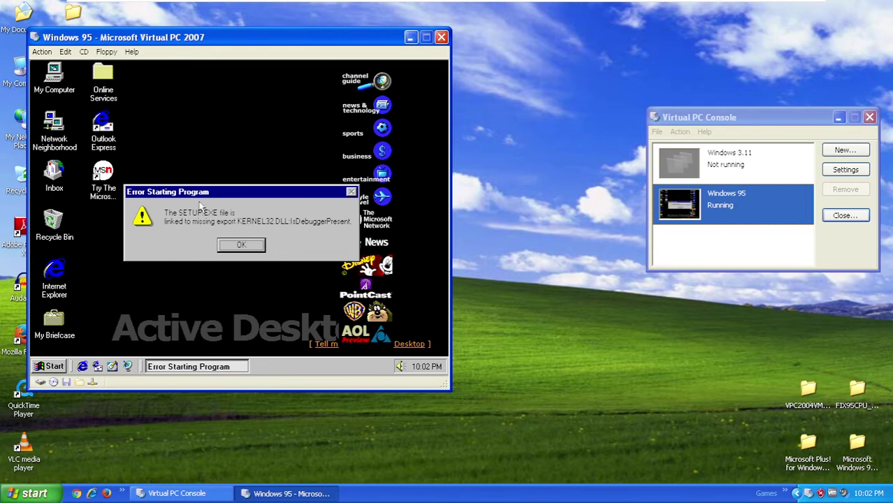
pyautogui.click(240, 246)
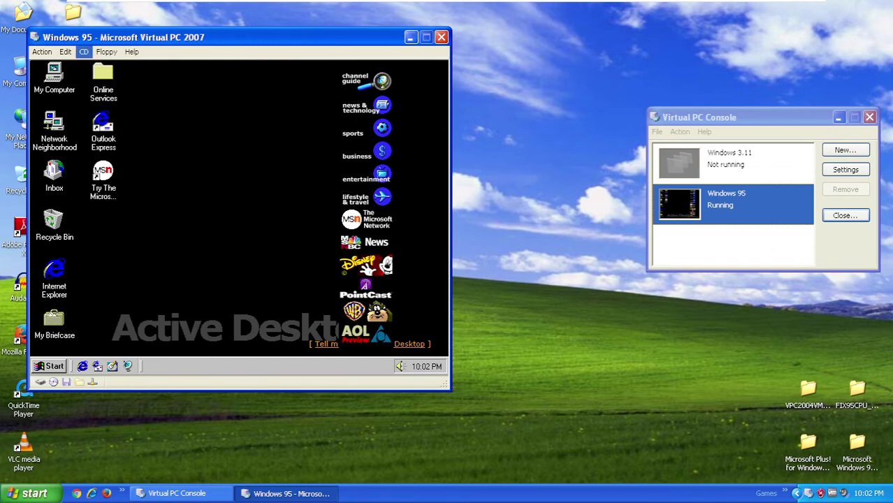
# - Capture VPC2004VMAdditions.iso from the VPC2004VMAdditions folder as the virtual CD, launching the Additions wizard
pyautogui.press('Down')
pyautogui.press('Right')
pyautogui.press('Left')
pyautogui.press('Down')
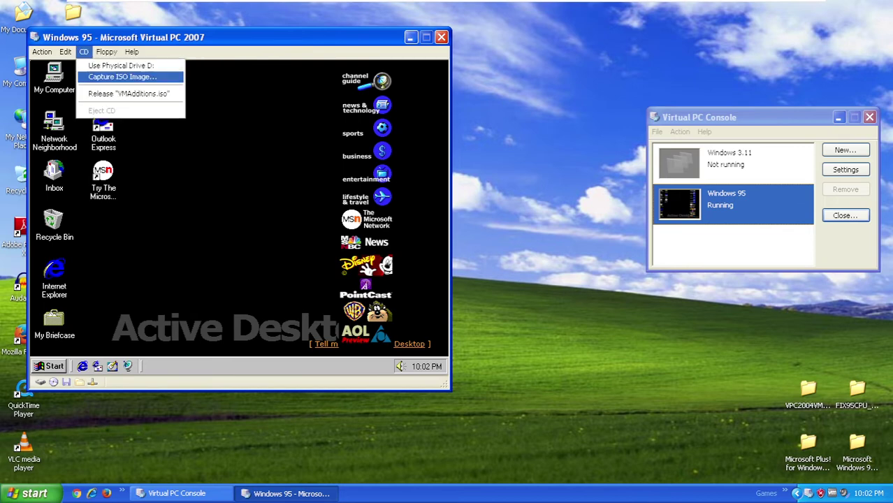
pyautogui.press('Return')
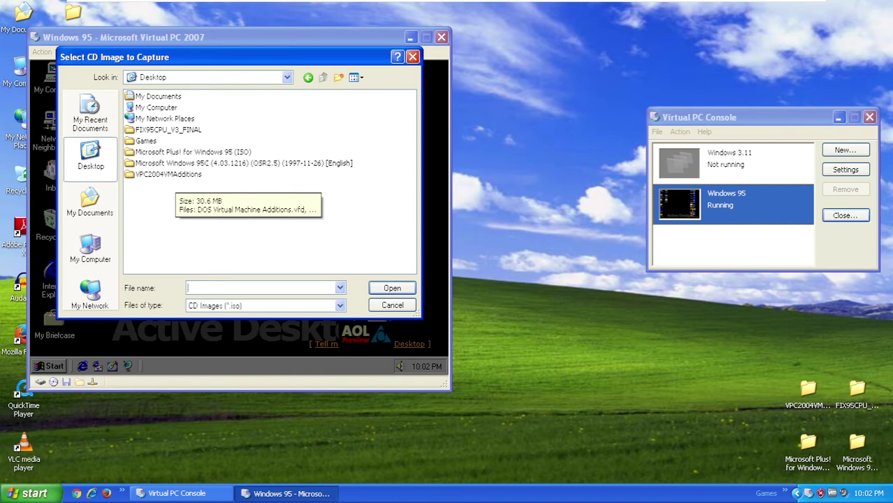
pyautogui.doubleClick(169, 175)
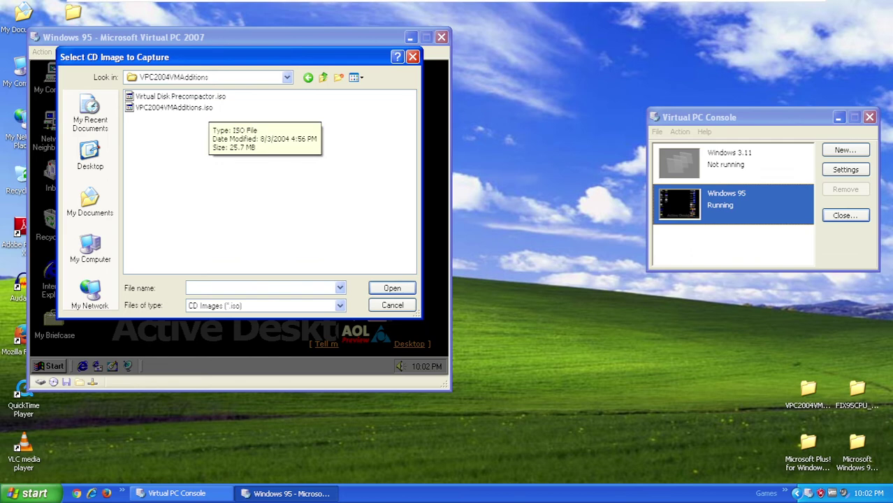
pyautogui.click(174, 108)
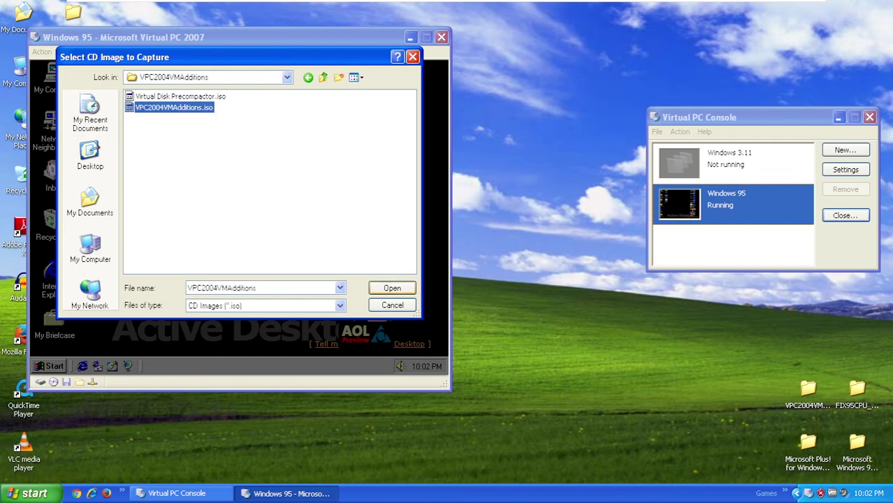
pyautogui.click(392, 288)
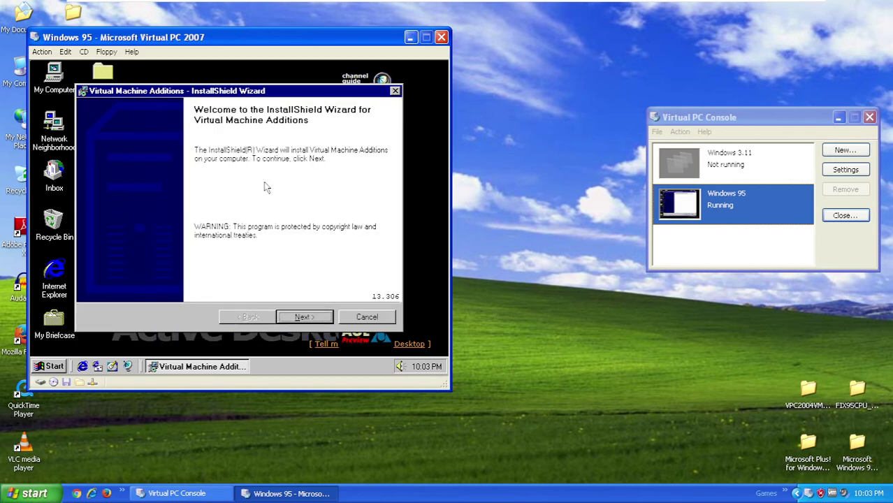
# - Run the Additions InstallShield wizard with Next, then Finish once installation completes
pyautogui.click(327, 316)
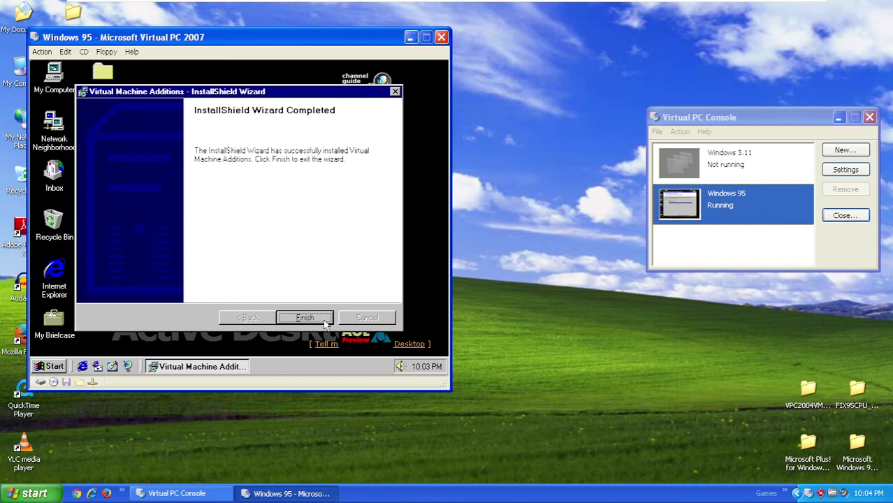
pyautogui.click(323, 319)
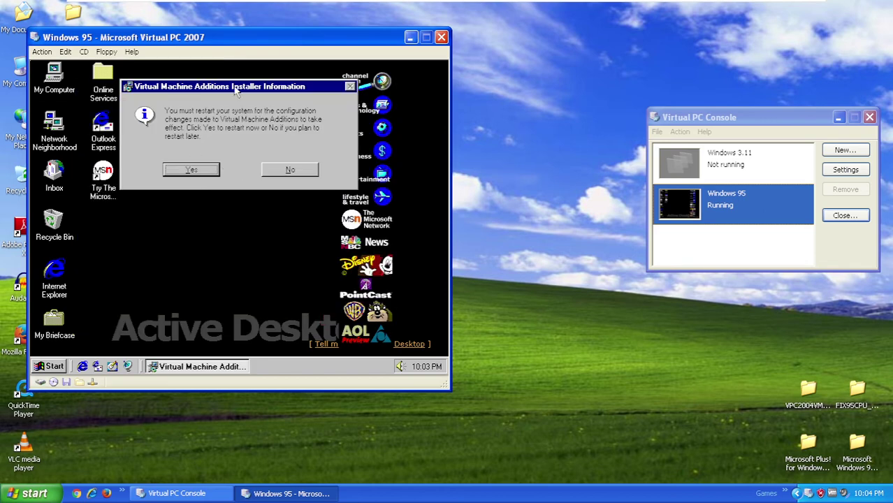
# - Accept the prompt to restart Windows 95 now so it reboots with Additions active
pyautogui.click(191, 170)
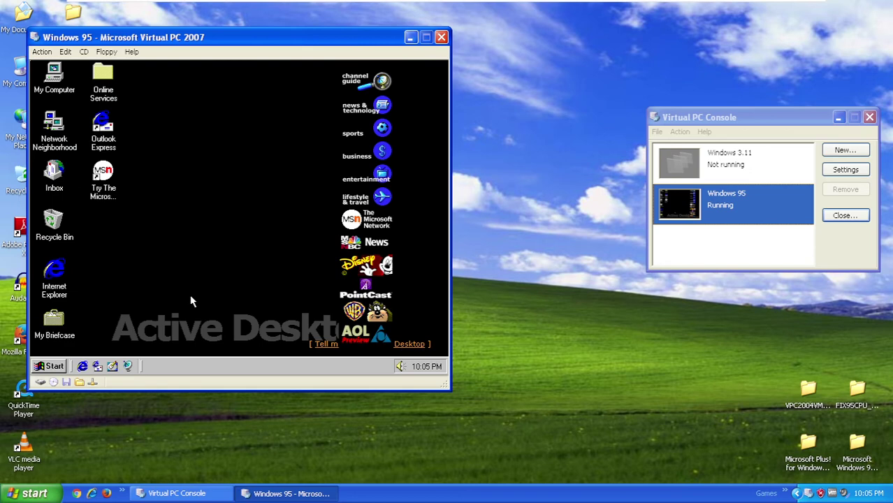
# - Choose Clouds as the guest desktop wallpaper in Display Properties and apply it
pyautogui.rightClick(194, 191)
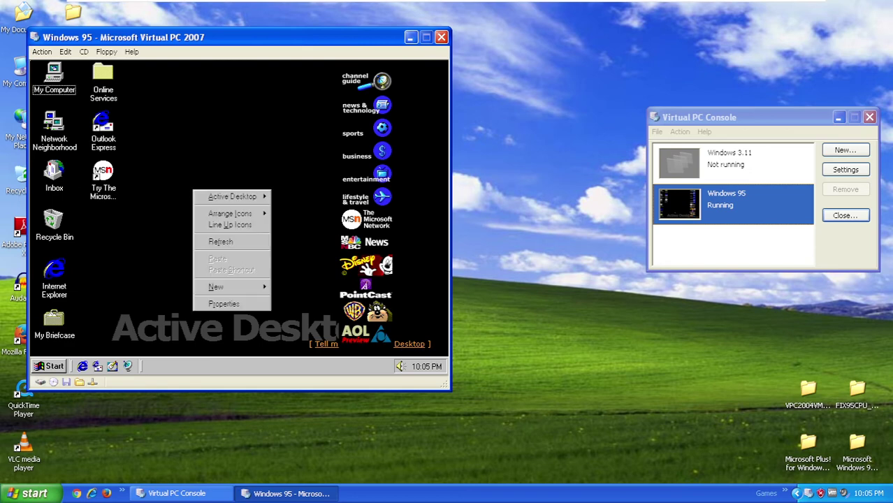
pyautogui.click(263, 305)
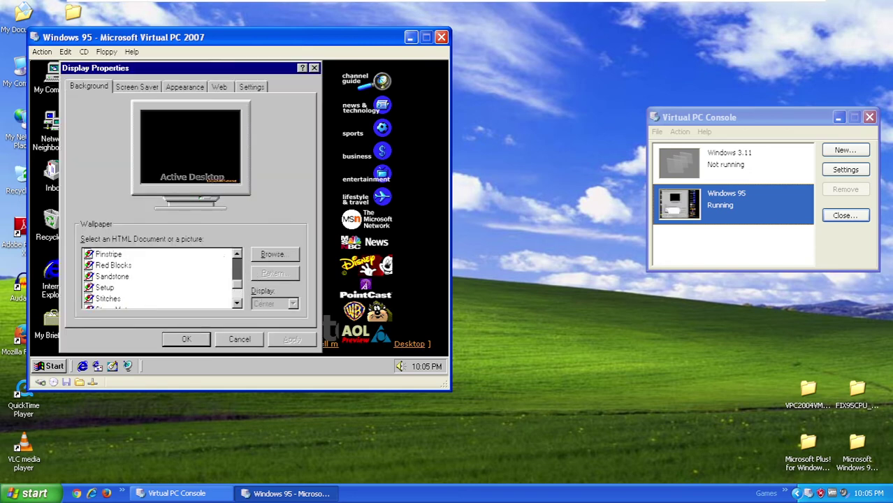
pyautogui.scroll(2, 237, 272)
pyautogui.click(106, 254)
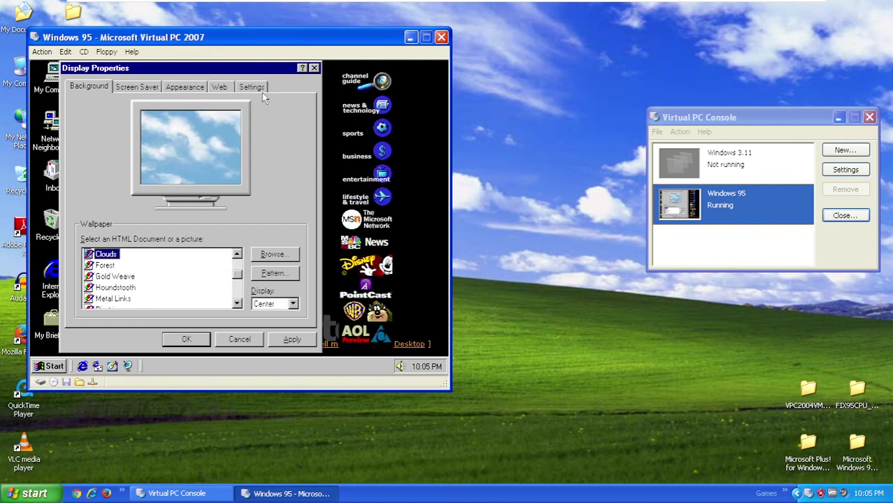
pyautogui.click(195, 337)
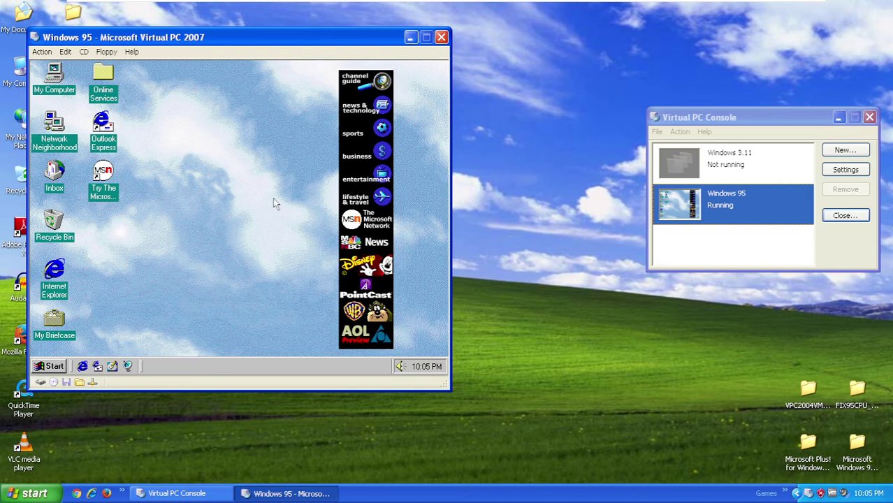
# - Browse the guest Start menu through Programs and Accessories into the Games submenu
pyautogui.press('super')
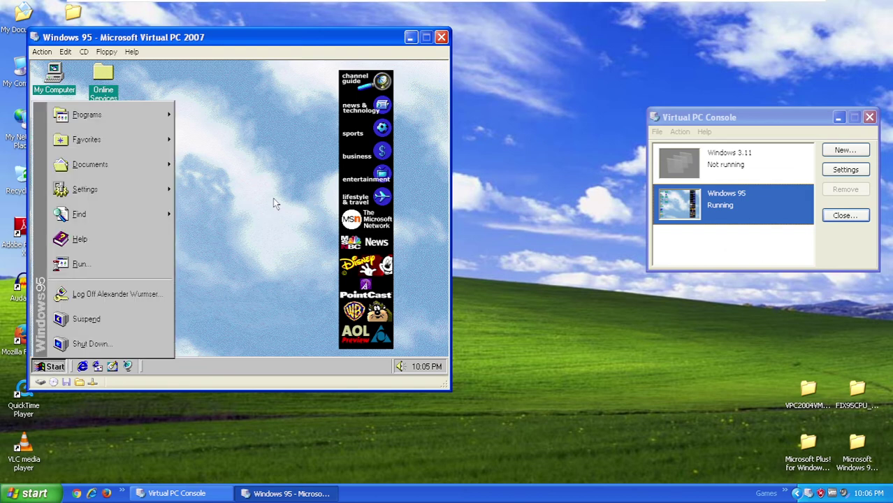
pyautogui.moveTo(137, 118)
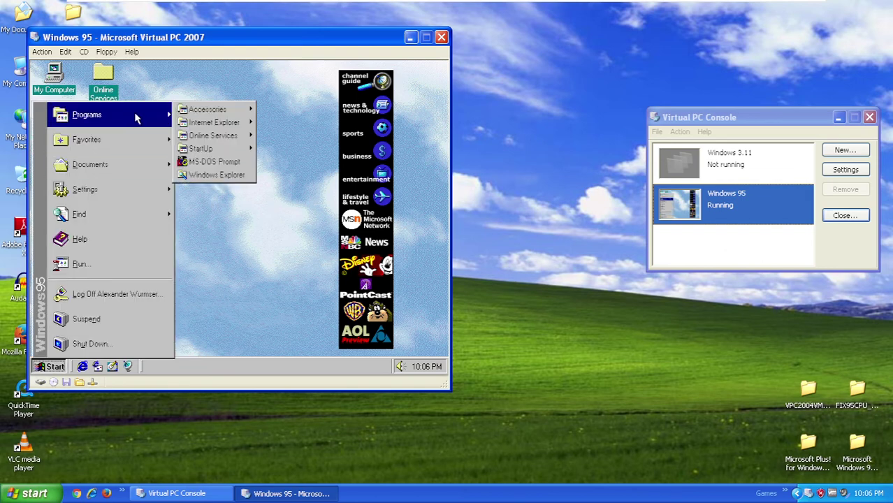
pyautogui.moveTo(245, 114)
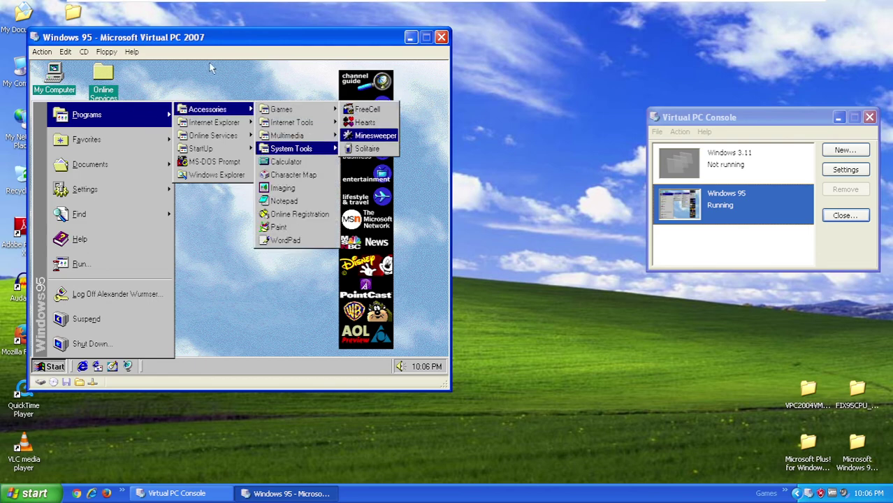
pyautogui.click(211, 67)
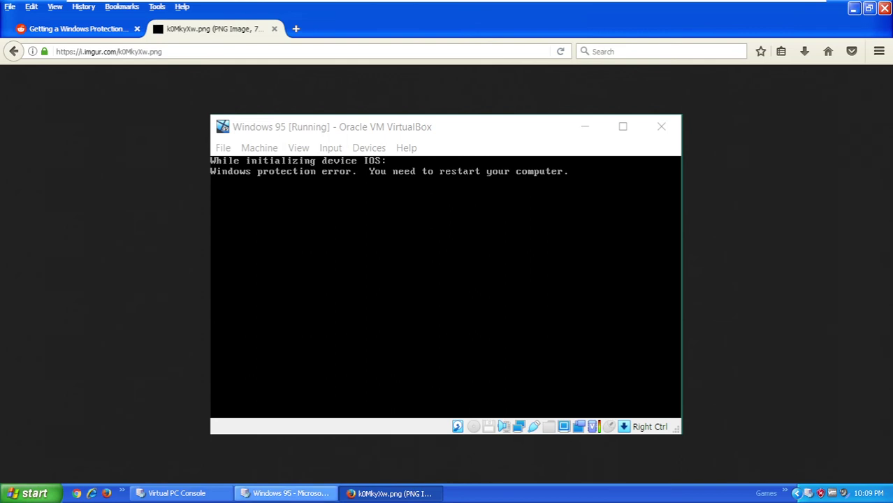
# - Capture FIX95CPU.IMA from Desktop\FIX95CPU_V3_FINAL as the Windows 95 machine's floppy disk
pyautogui.click(287, 493)
pyautogui.click(107, 52)
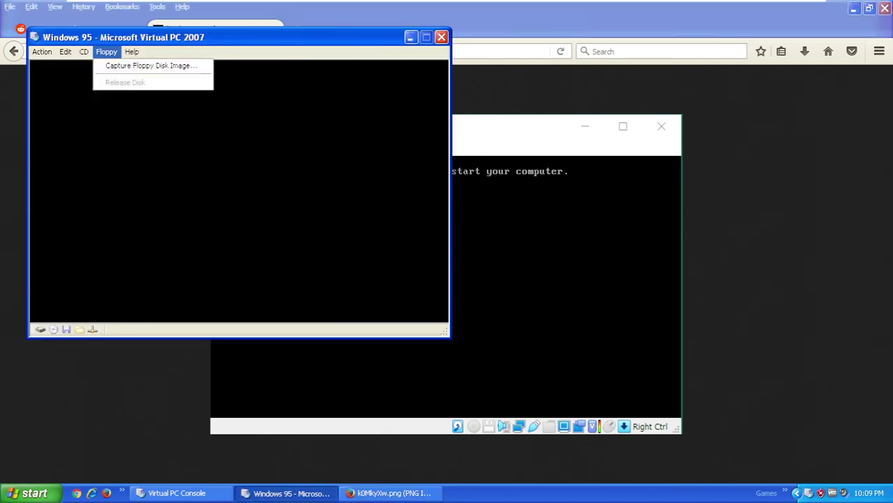
pyautogui.click(151, 66)
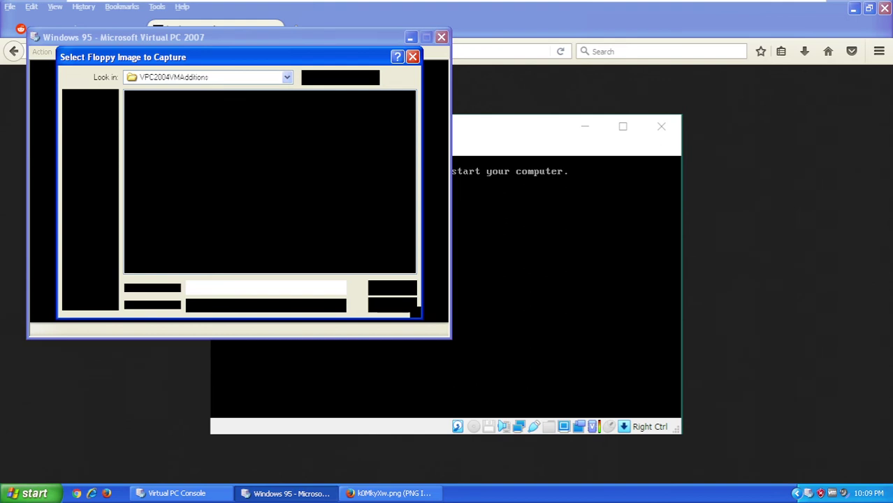
pyautogui.click(90, 155)
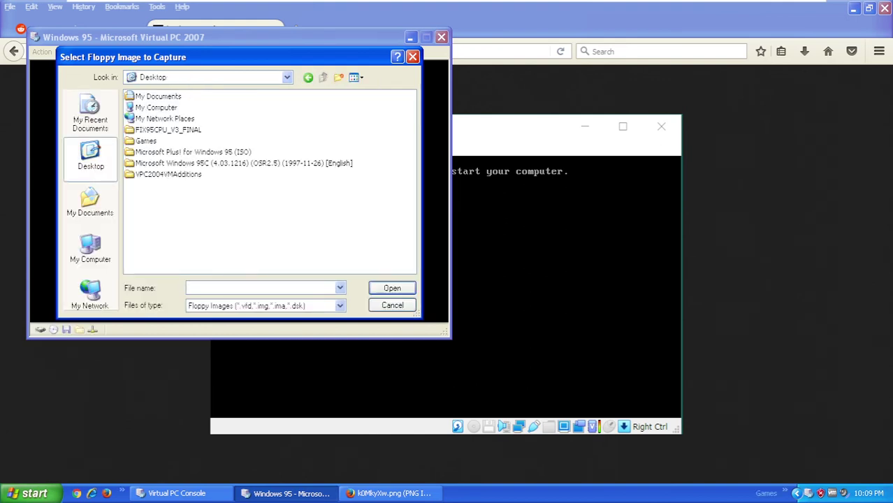
pyautogui.doubleClick(167, 129)
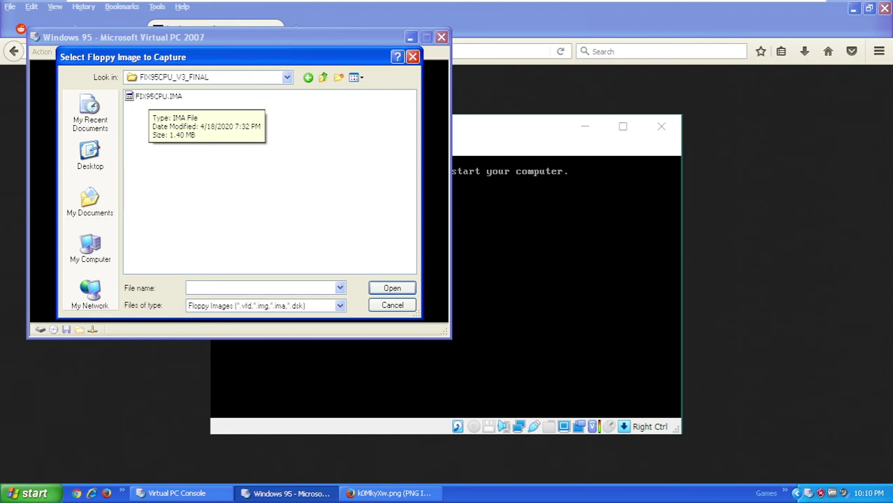
pyautogui.click(158, 96)
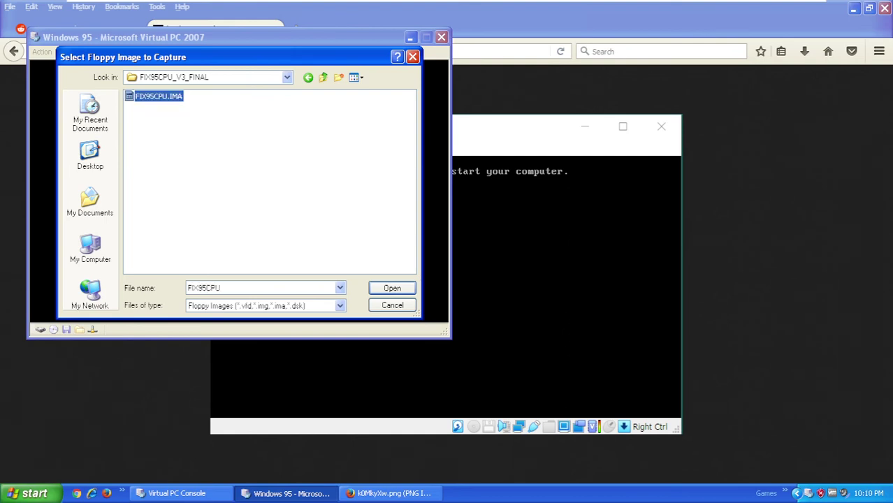
pyautogui.press('Return')
# - Resume the paused virtual machine and minimize Firefox
pyautogui.click(41, 51)
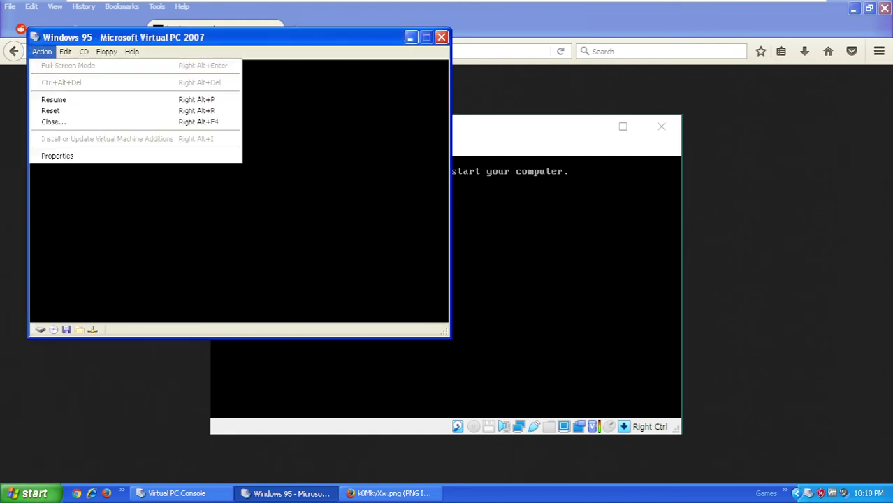
pyautogui.press('Down')
pyautogui.press('Return')
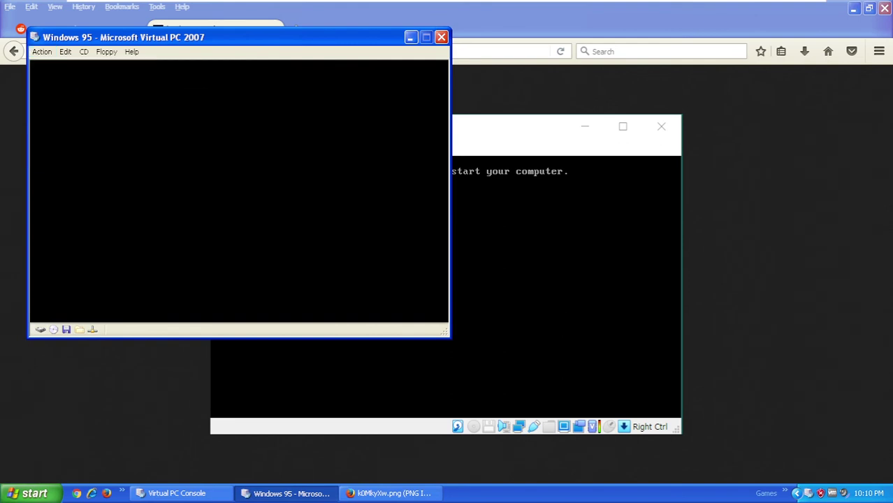
pyautogui.click(853, 8)
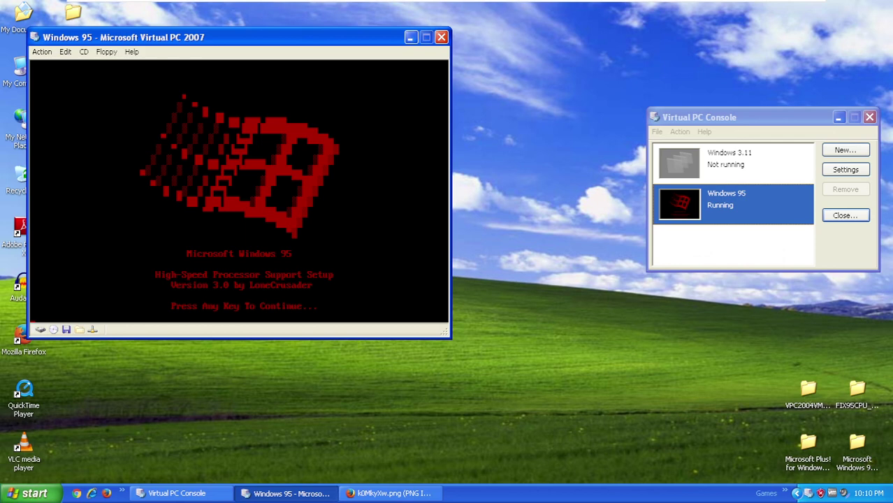
# - Skip the FIX95CPU splash, decline the README with N, and run the processor-fix installation
pyautogui.press('Return')
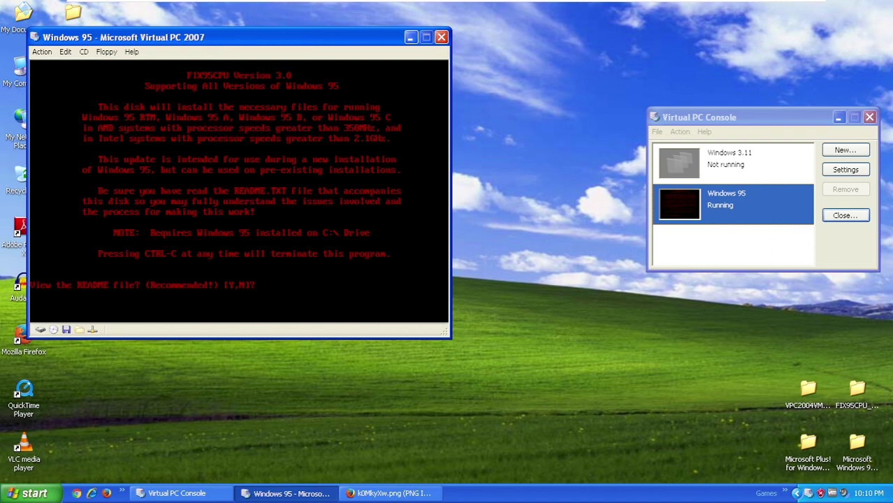
pyautogui.write('N')
pyautogui.press('Return')
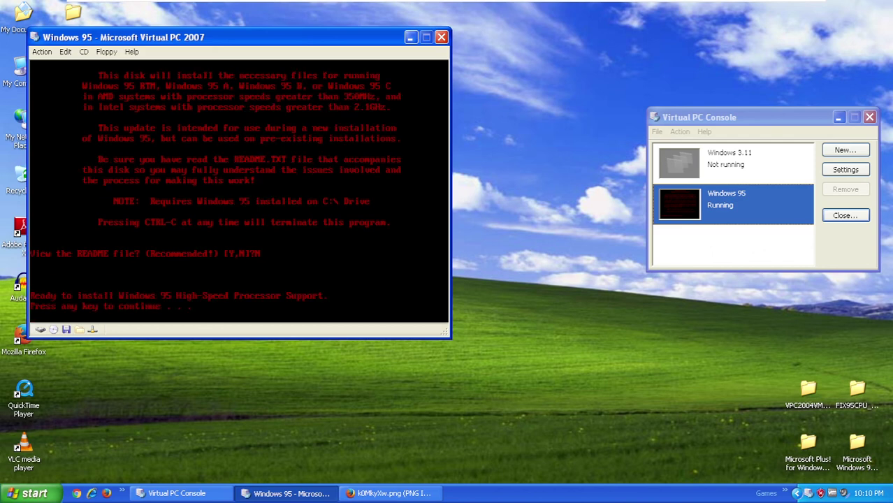
pyautogui.press('Return')
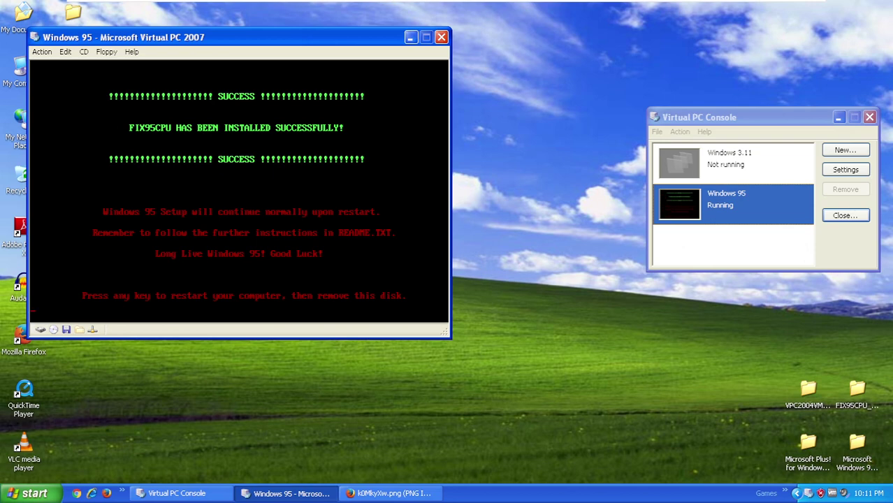
# - Minimize Firefox and release the FIX95CPU.IMA floppy image from the virtual drive
pyautogui.click(390, 494)
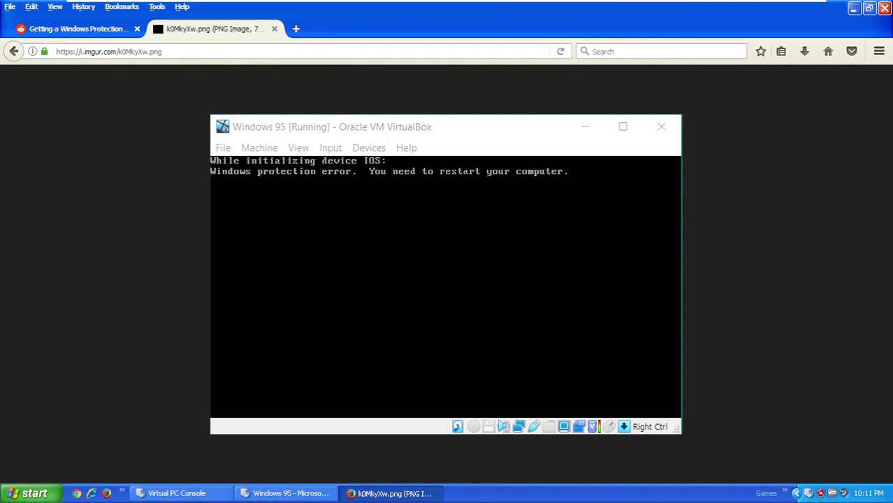
pyautogui.click(853, 7)
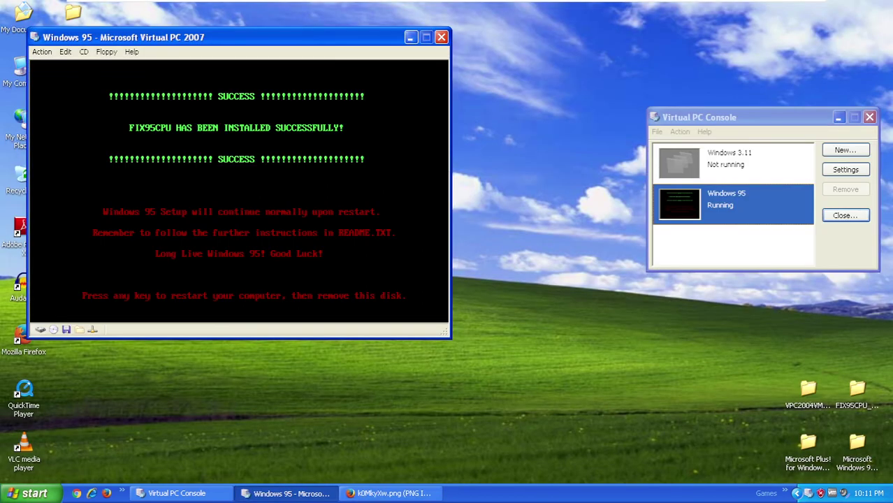
pyautogui.click(107, 51)
pyautogui.click(144, 83)
# - Restart the Windows 95 guest with Action > Ctrl+Alt+Del
pyautogui.click(41, 52)
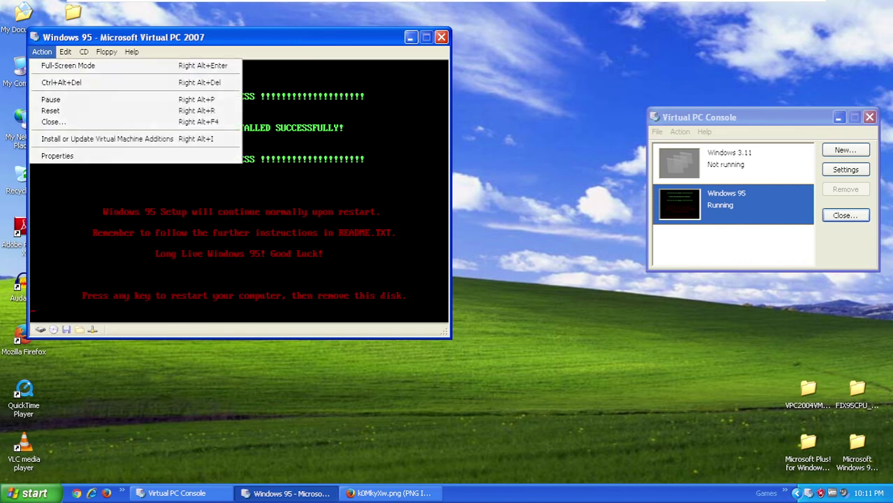
pyautogui.click(65, 52)
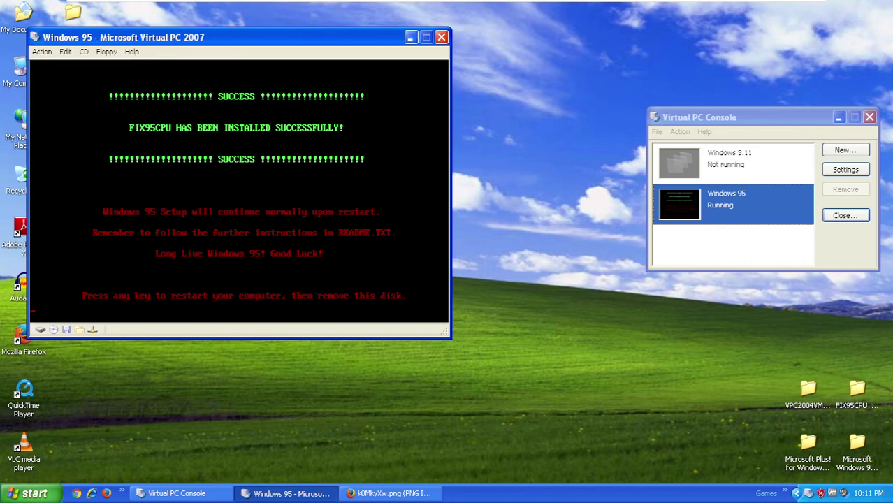
pyautogui.click(42, 52)
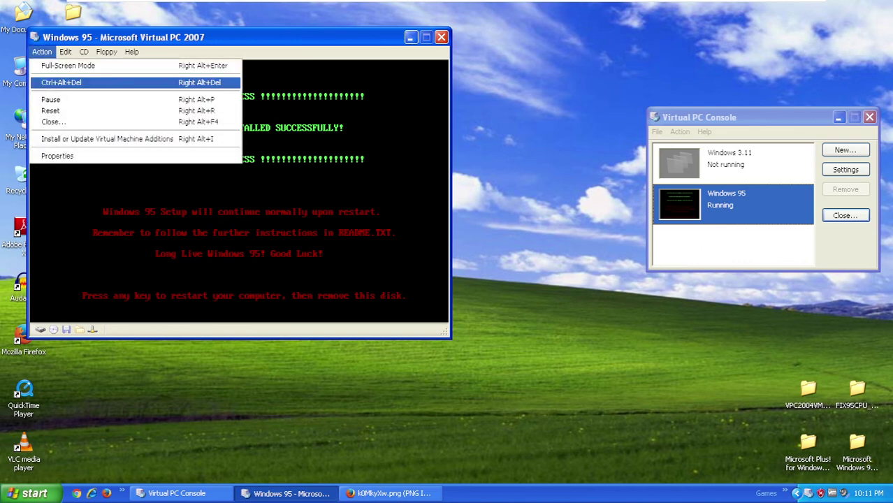
pyautogui.click(61, 82)
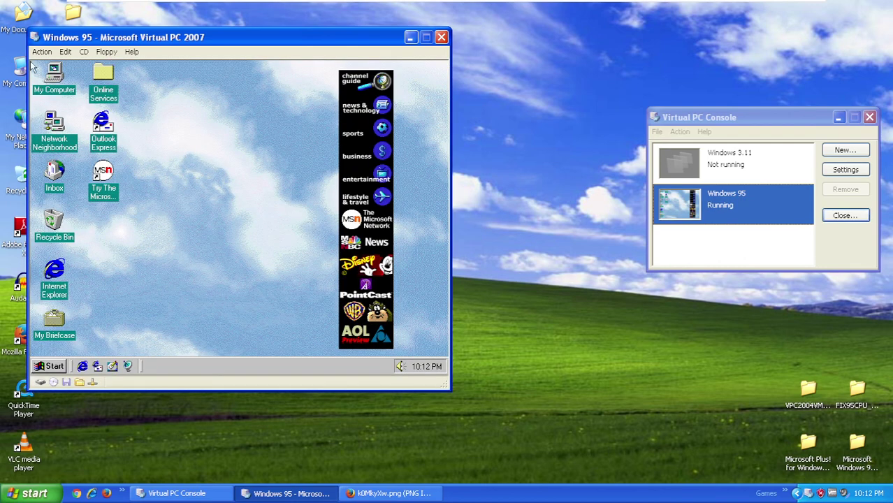
# - Open the context menu of the My Computer icon on the Windows 95 desktop
pyautogui.rightClick(55, 75)
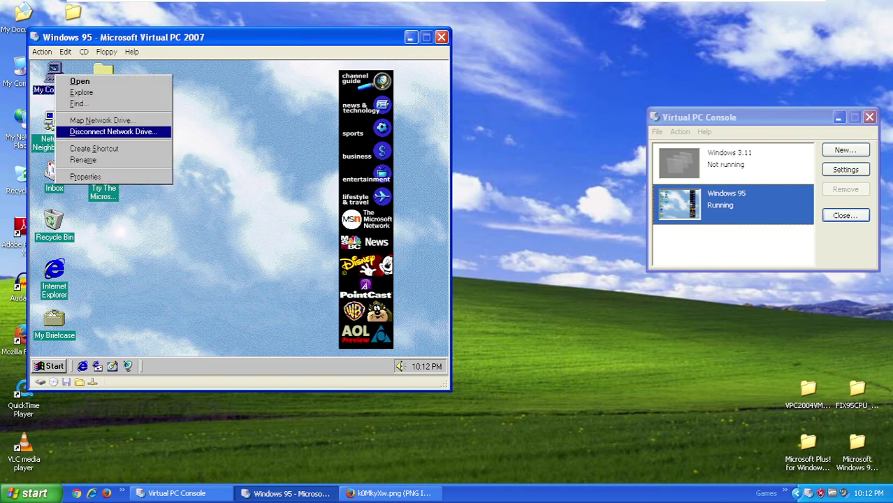